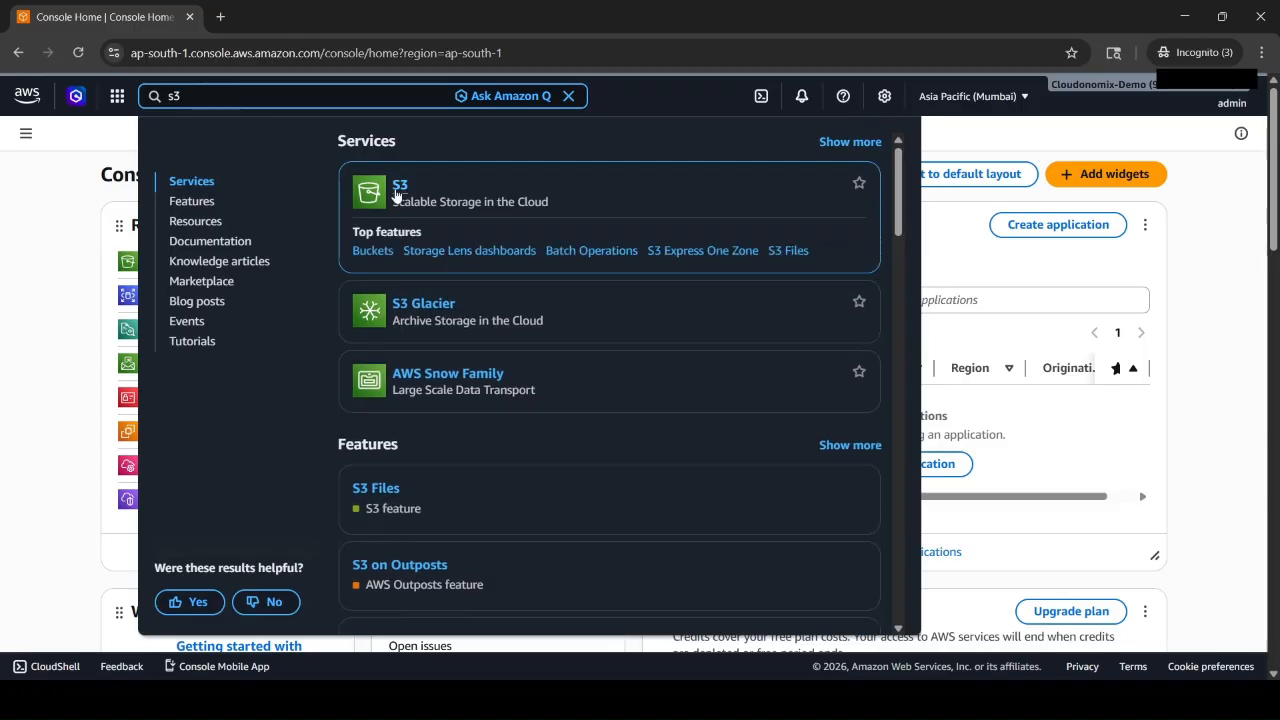
# Open the S3 service in the Asia Pacific (Mumbai) Region and start creating a new bucket
pyautogui.click(396, 190)
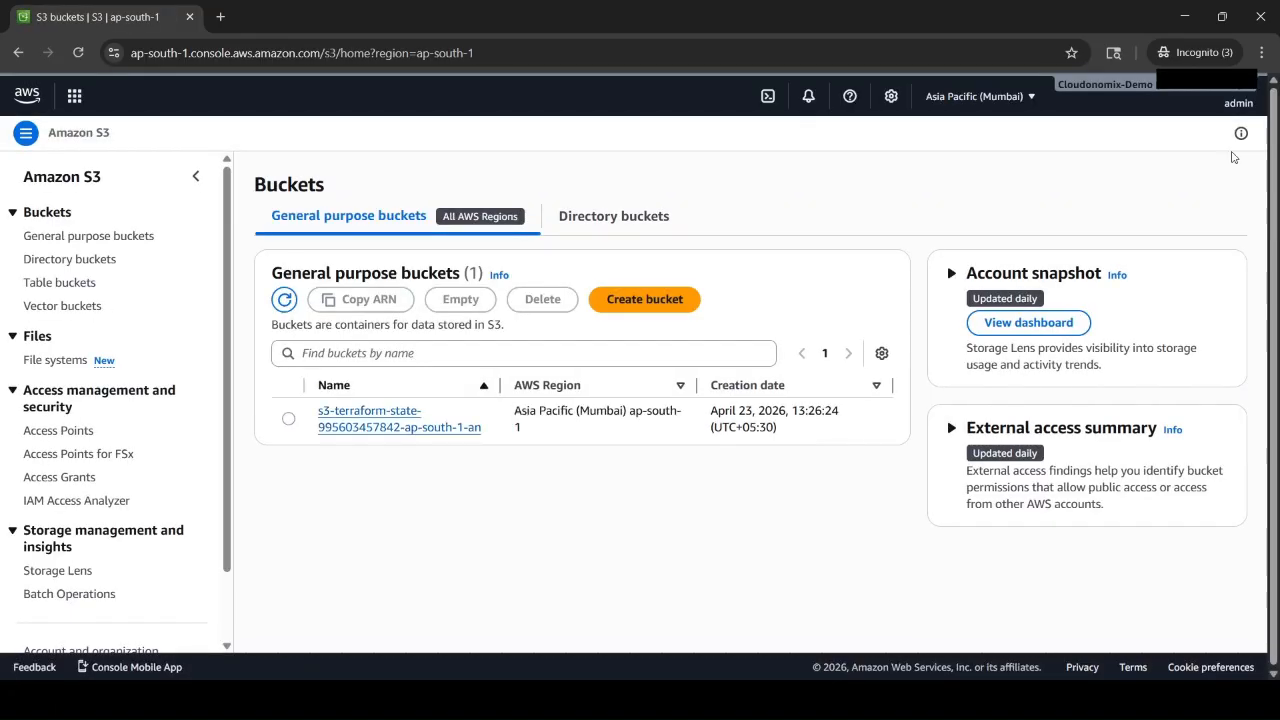
pyautogui.click(1036, 100)
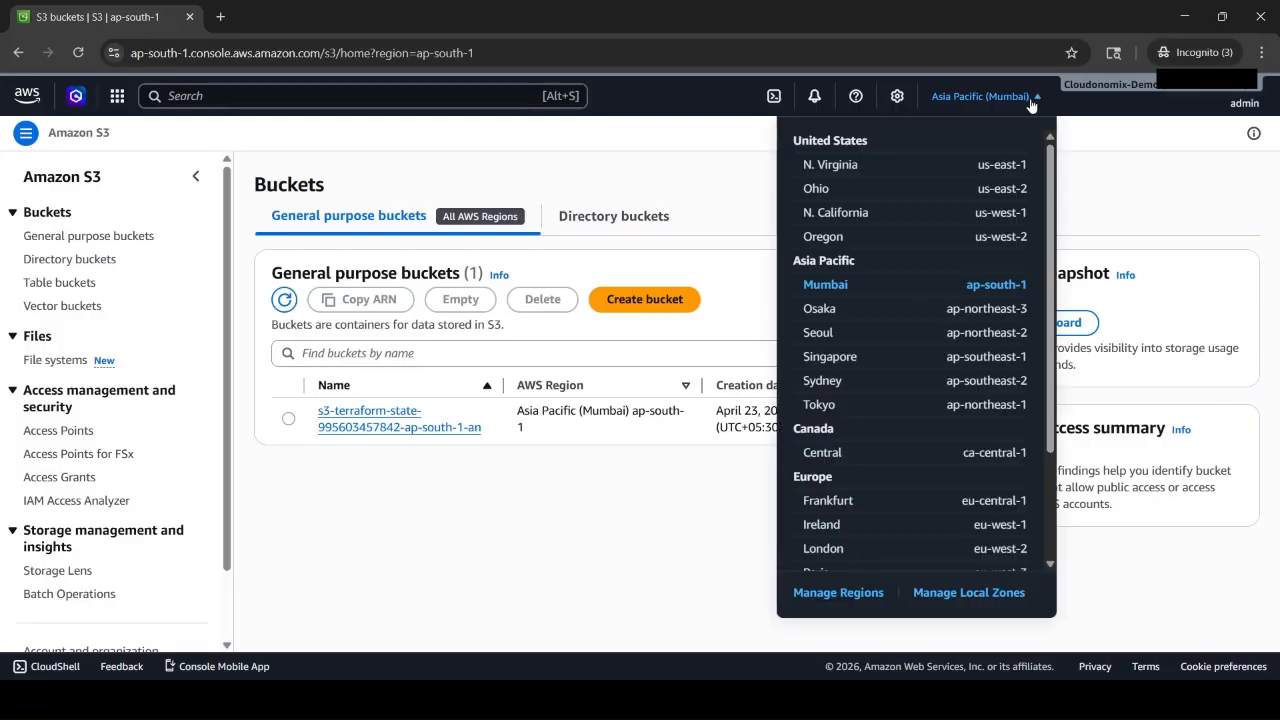
pyautogui.click(1031, 100)
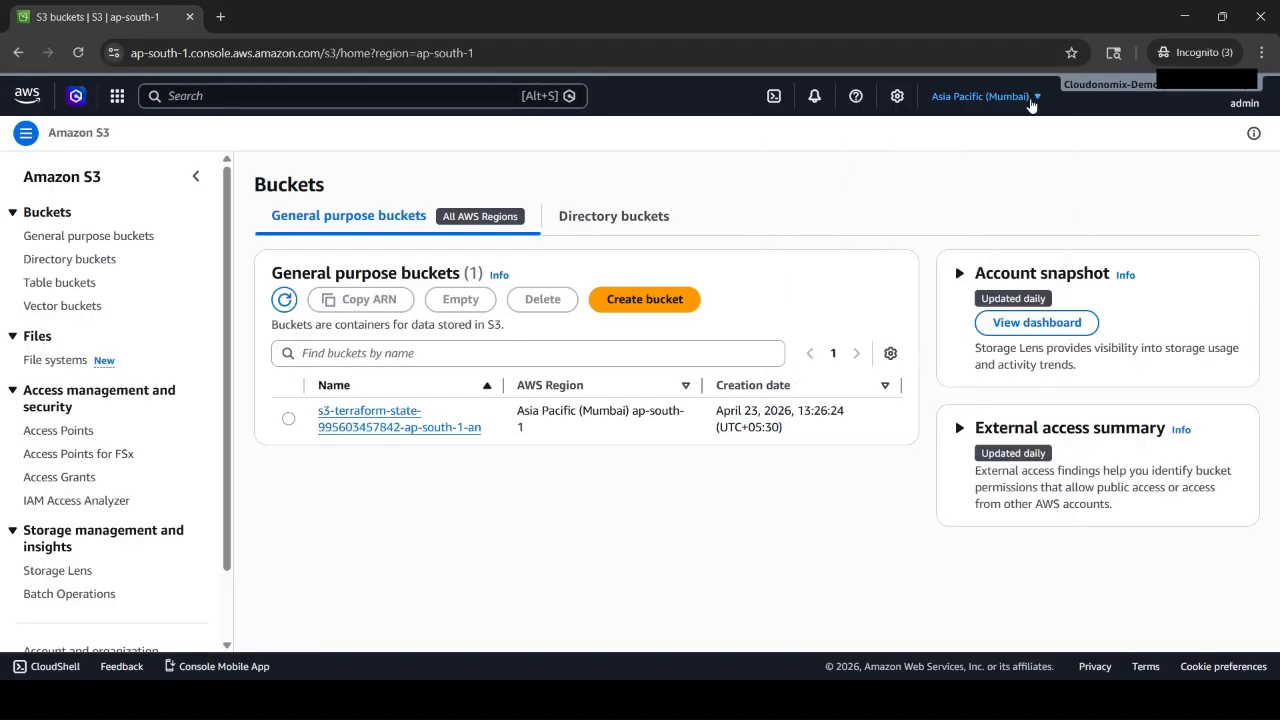
pyautogui.click(645, 300)
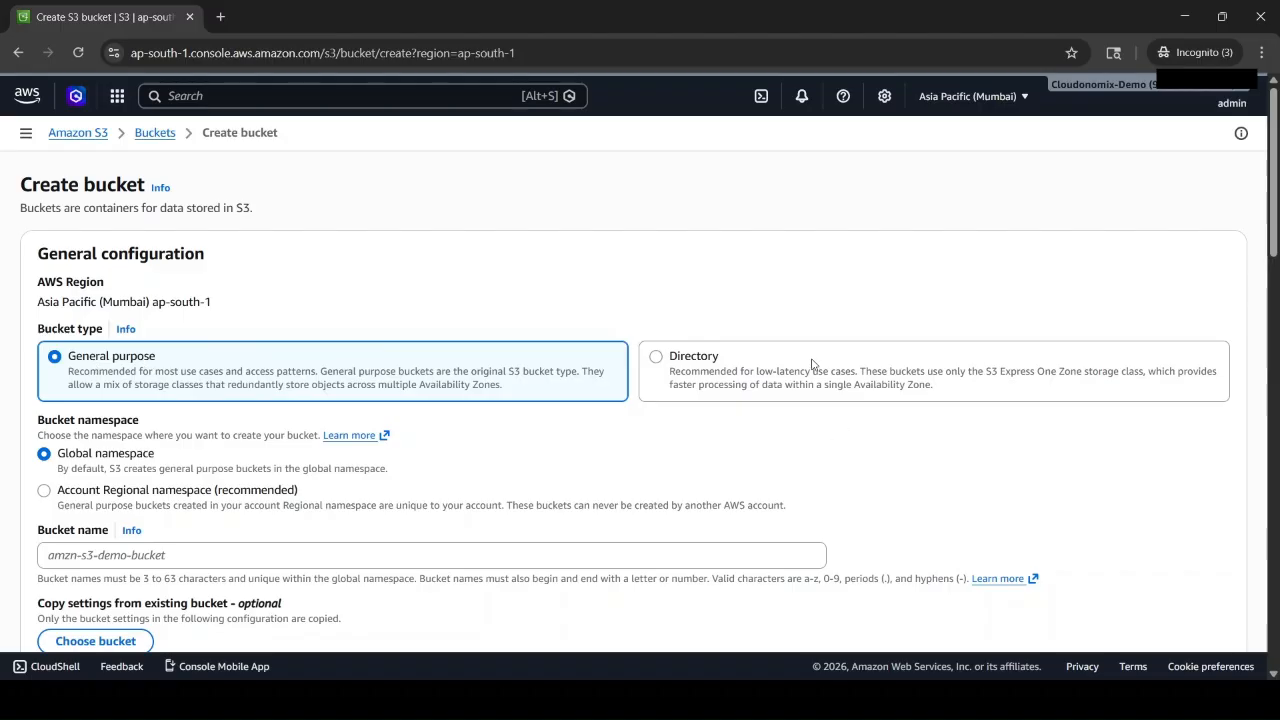
# Try the Directory bucket type with Availability Zone Asia Pacific (Mumbai) aps1-az1, and return to the General purpose type
pyautogui.click(718, 380)
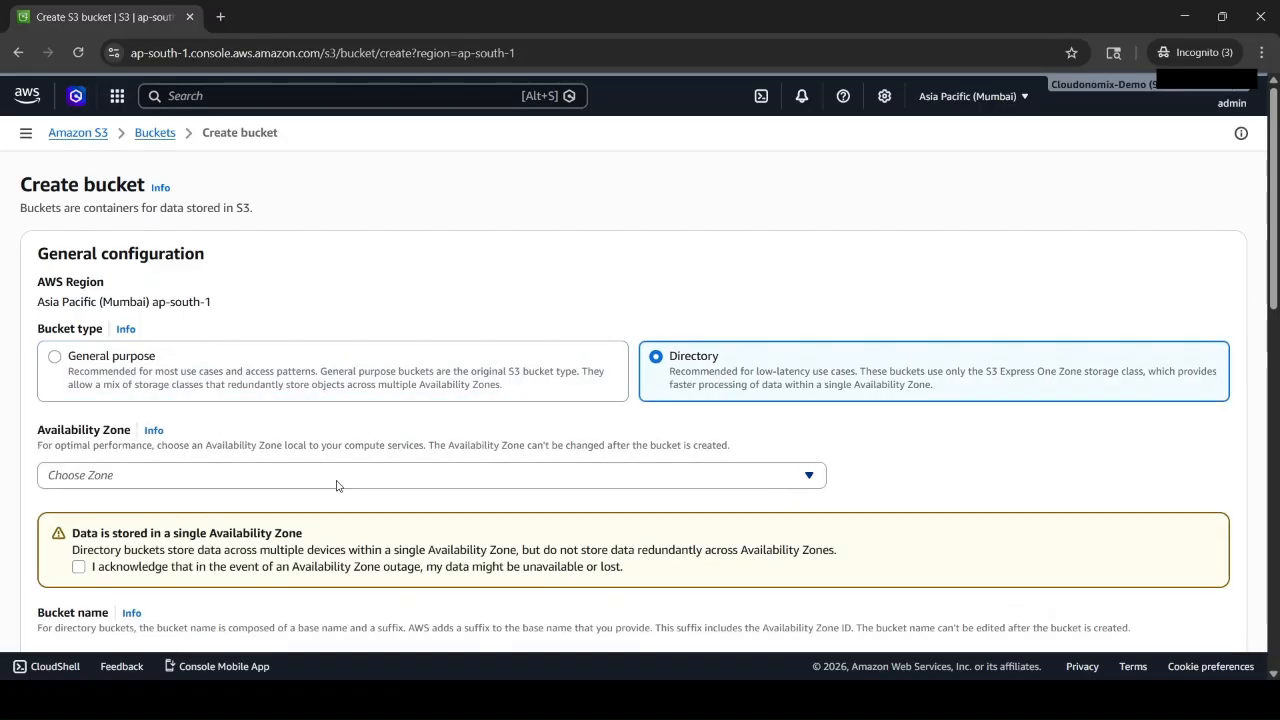
pyautogui.scroll(-1, 343, 489)
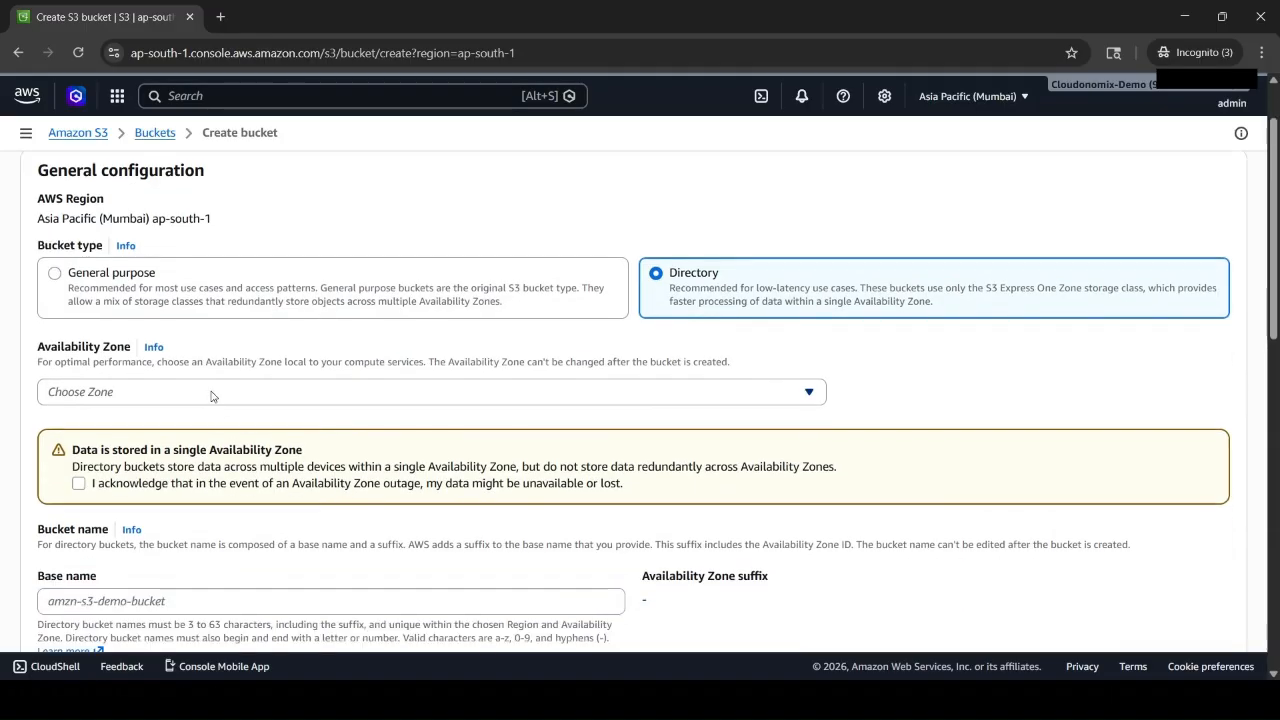
pyautogui.click(211, 394)
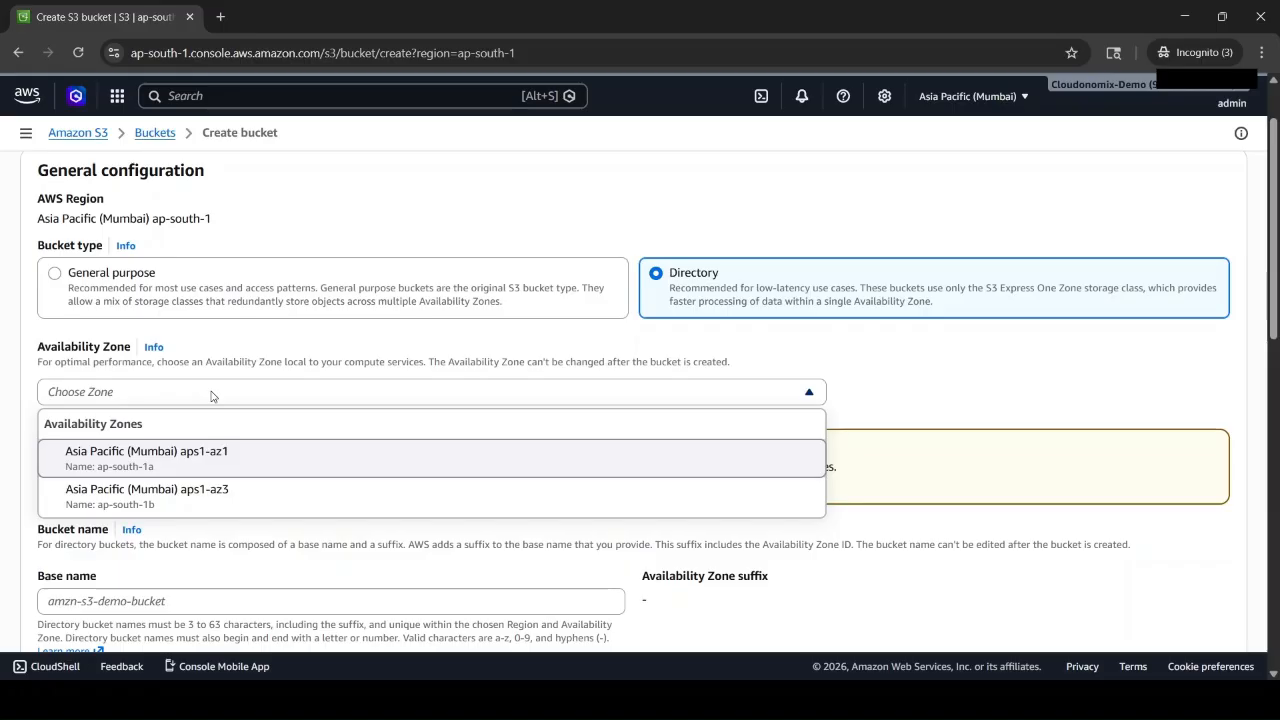
pyautogui.click(240, 460)
pyautogui.scroll(-2, 429, 421)
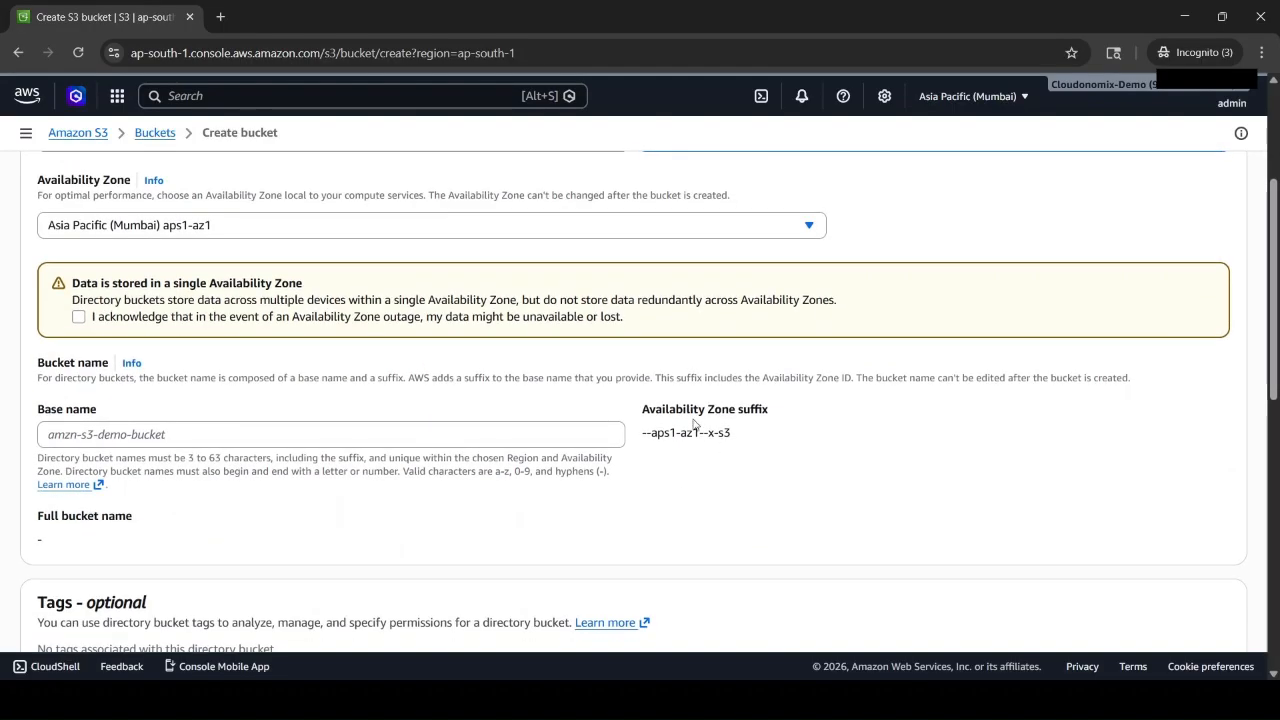
pyautogui.click(134, 434)
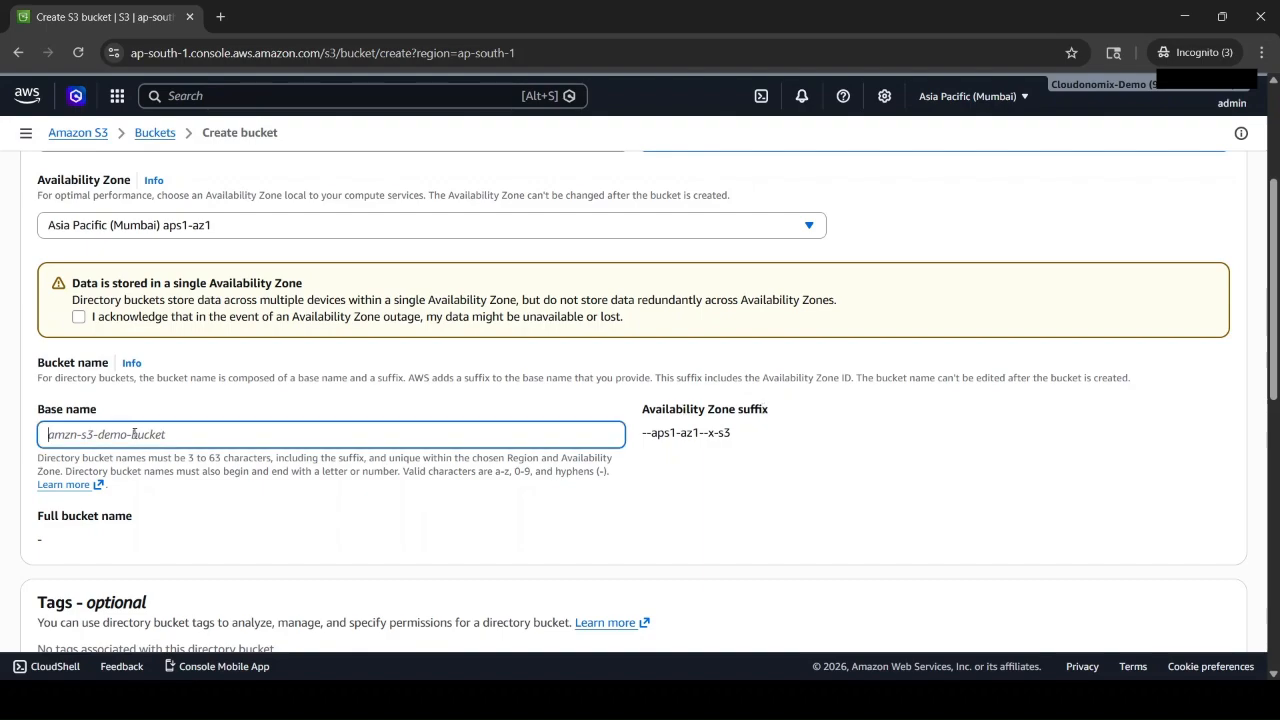
pyautogui.scroll(3, 822, 424)
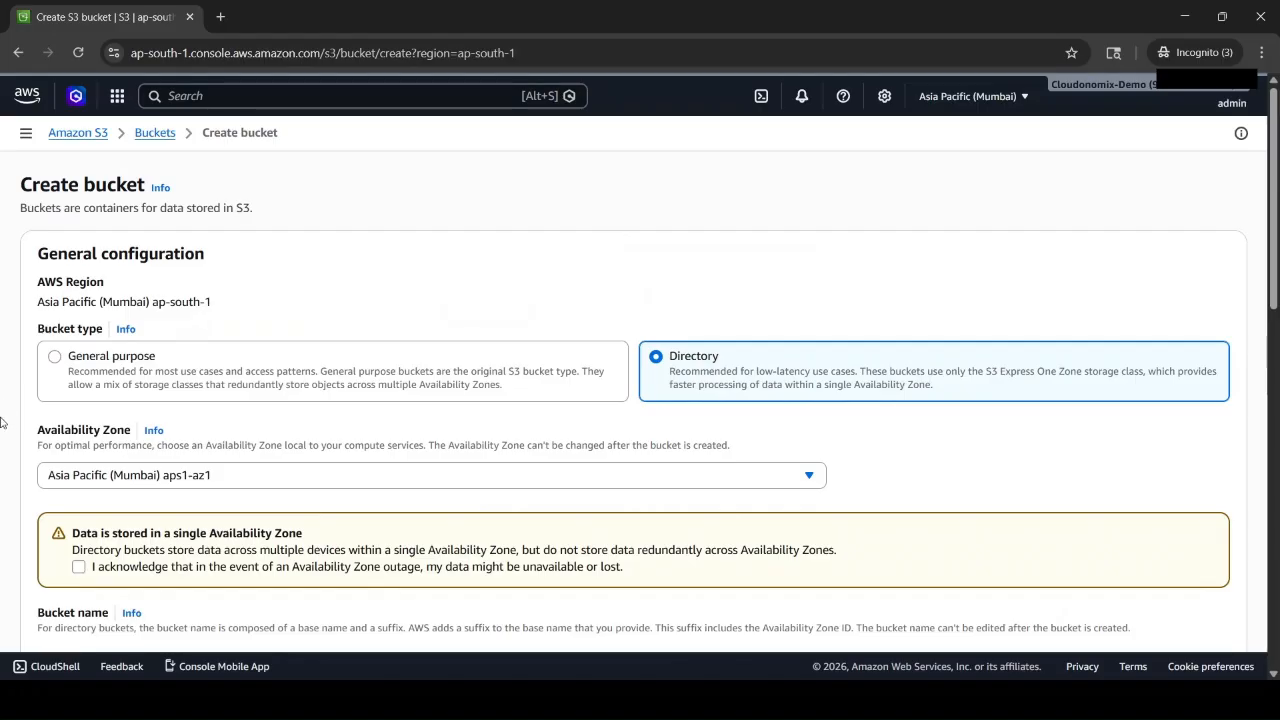
pyautogui.click(98, 368)
# Try the Account Regional namespace, inspect the suffix it adds to the bucket name, and return to Global namespace
pyautogui.scroll(-2, 60, 360)
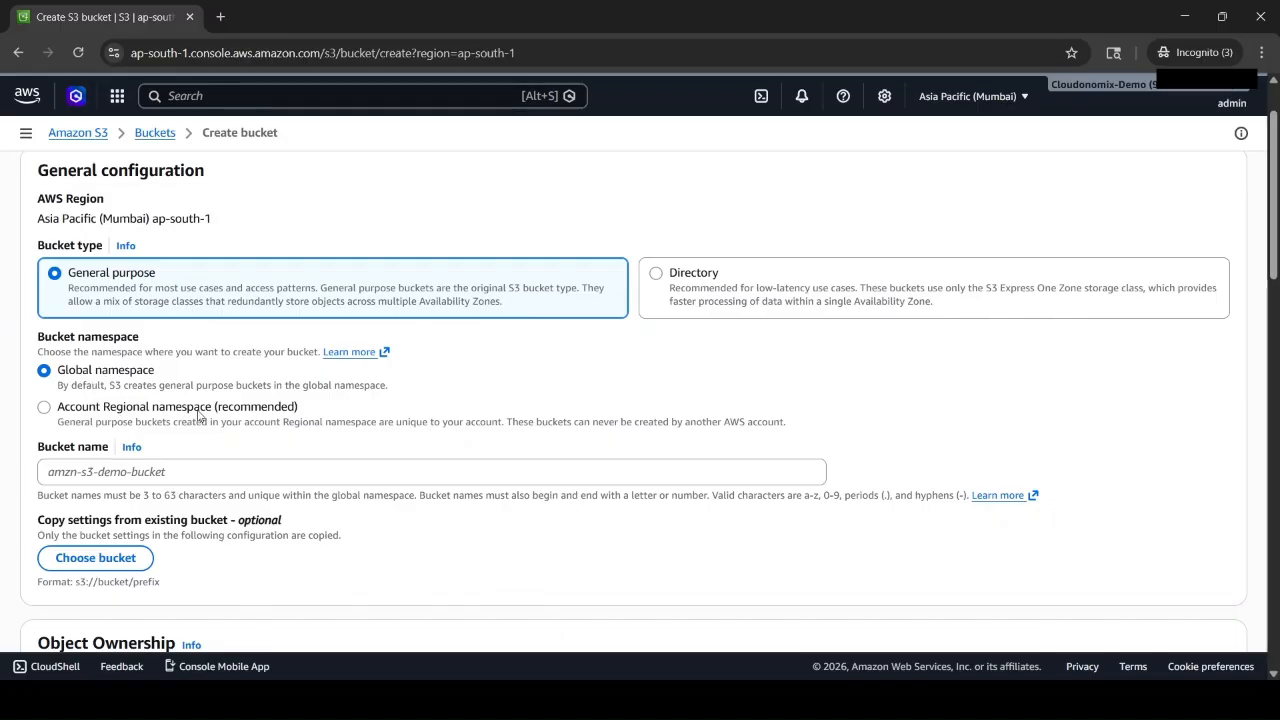
pyautogui.click(109, 416)
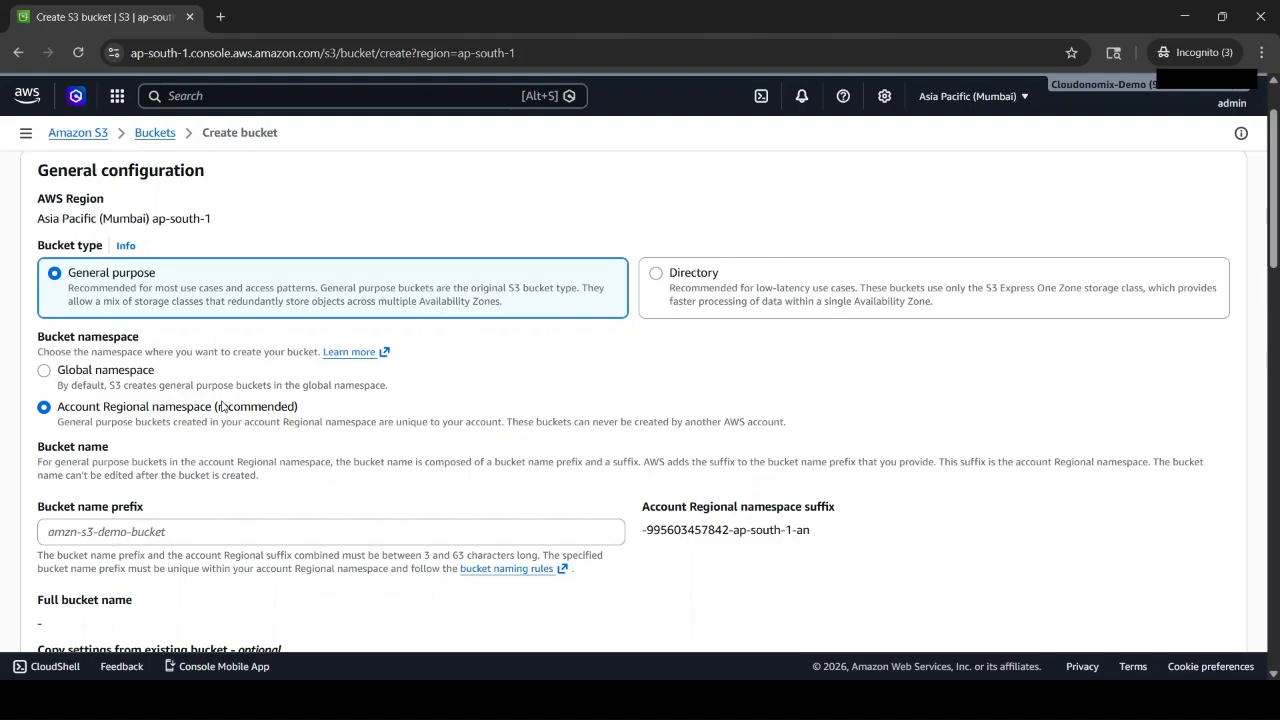
pyautogui.moveTo(838, 508); pyautogui.dragTo(582, 492)
pyautogui.click(697, 575)
pyautogui.doubleClick(675, 526)
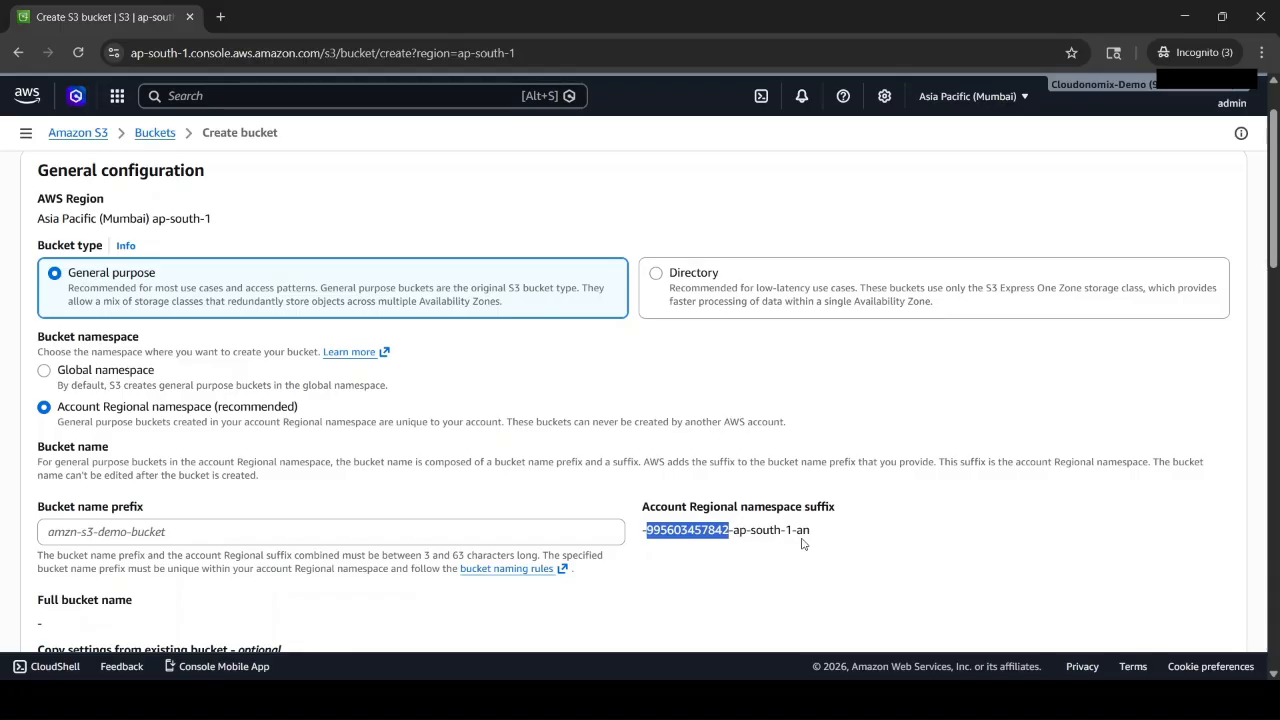
pyautogui.click(812, 570)
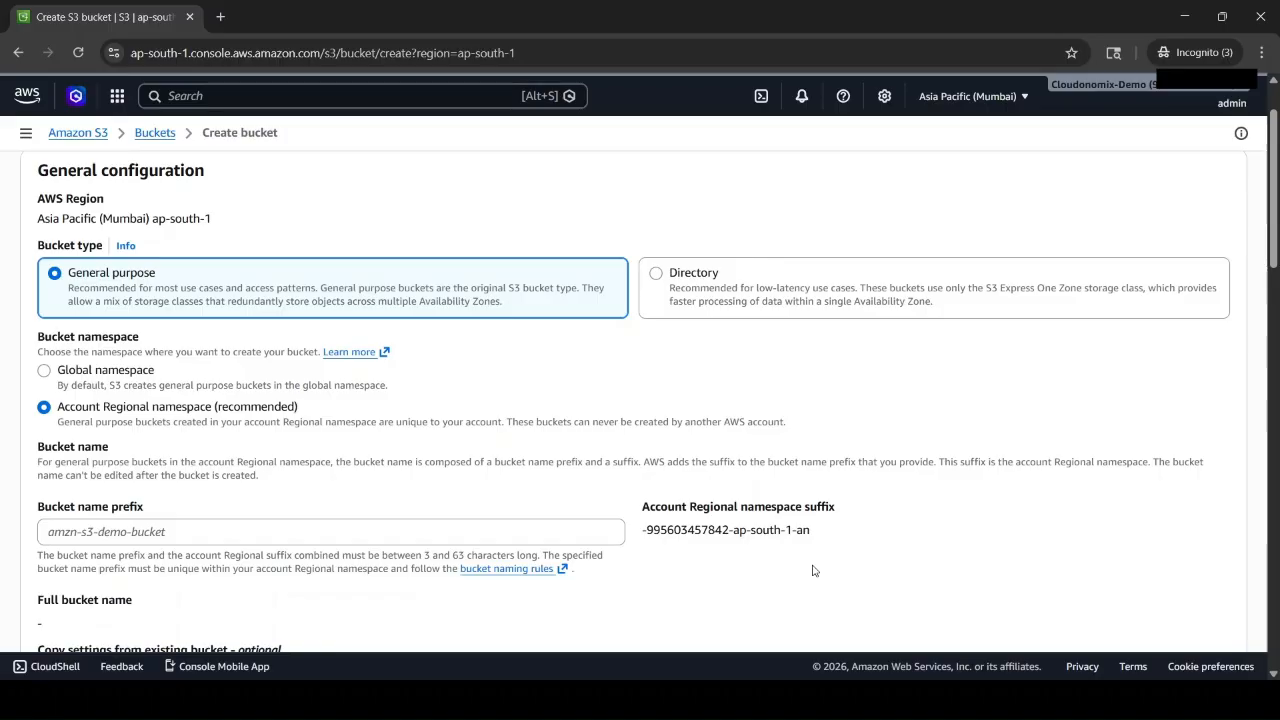
pyautogui.click(88, 371)
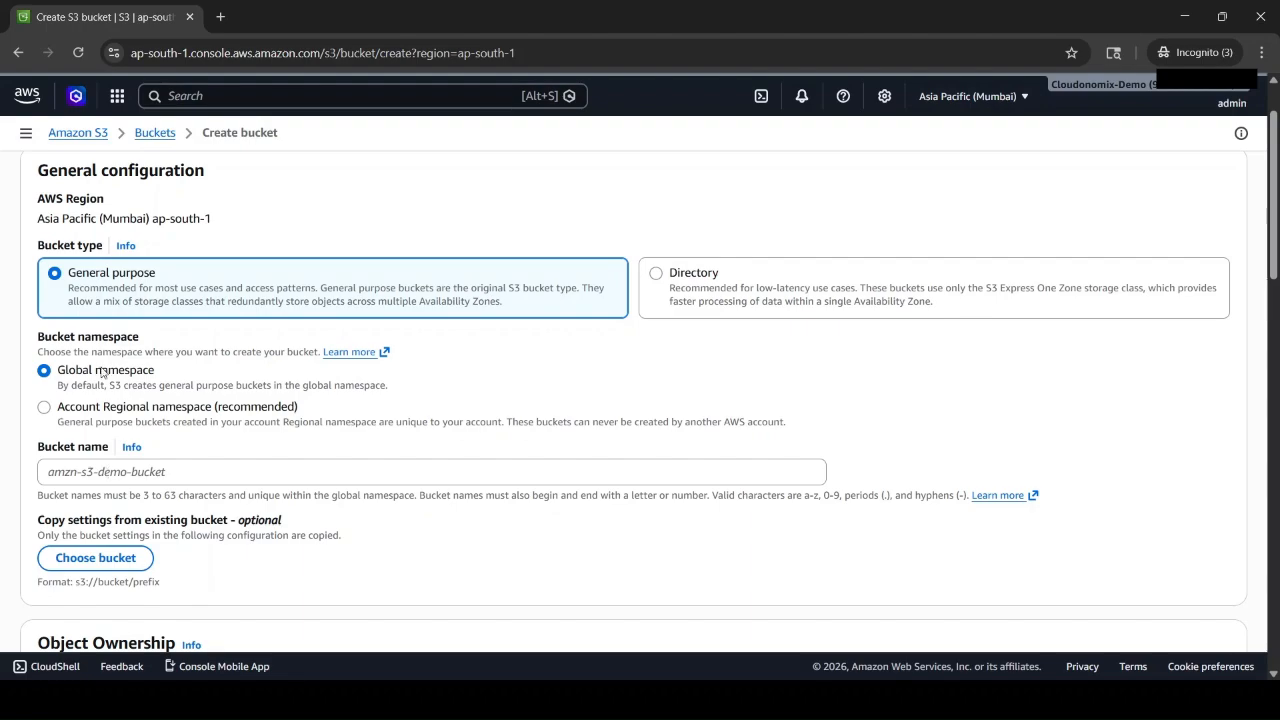
# Name the new general purpose bucket practical-cloud-s3-bucket
pyautogui.click(98, 476)
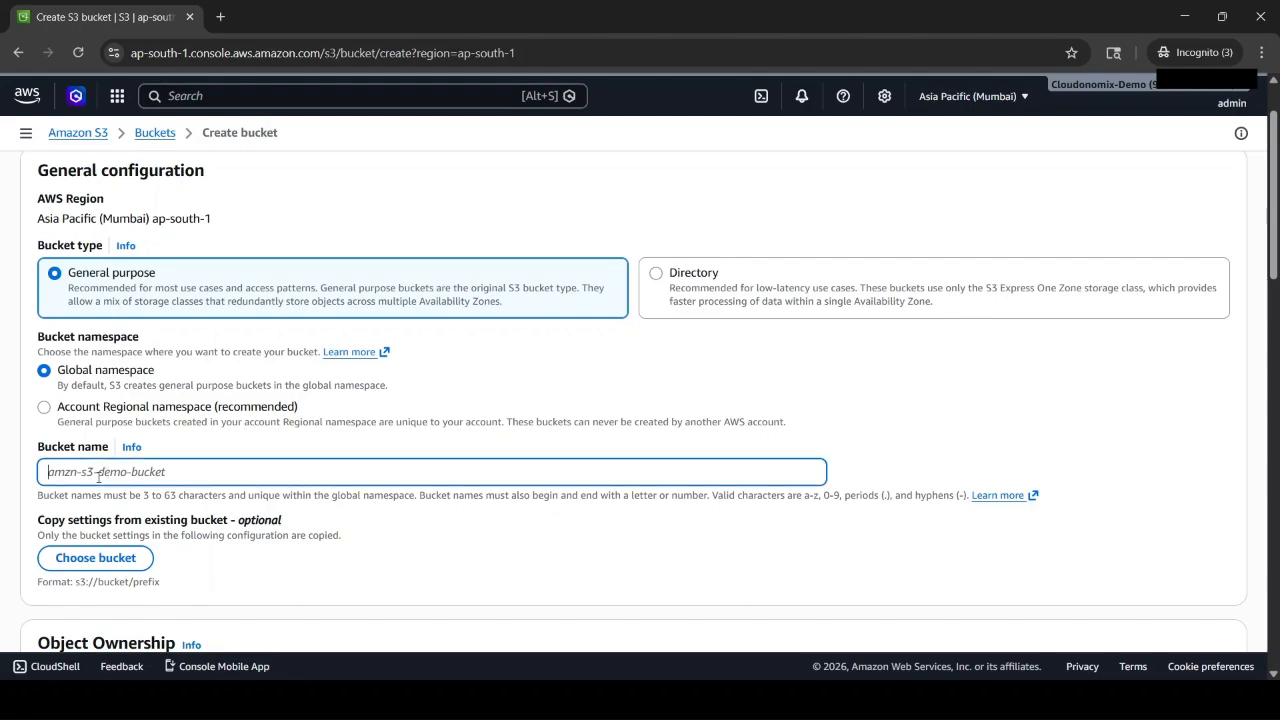
pyautogui.write('practical-')
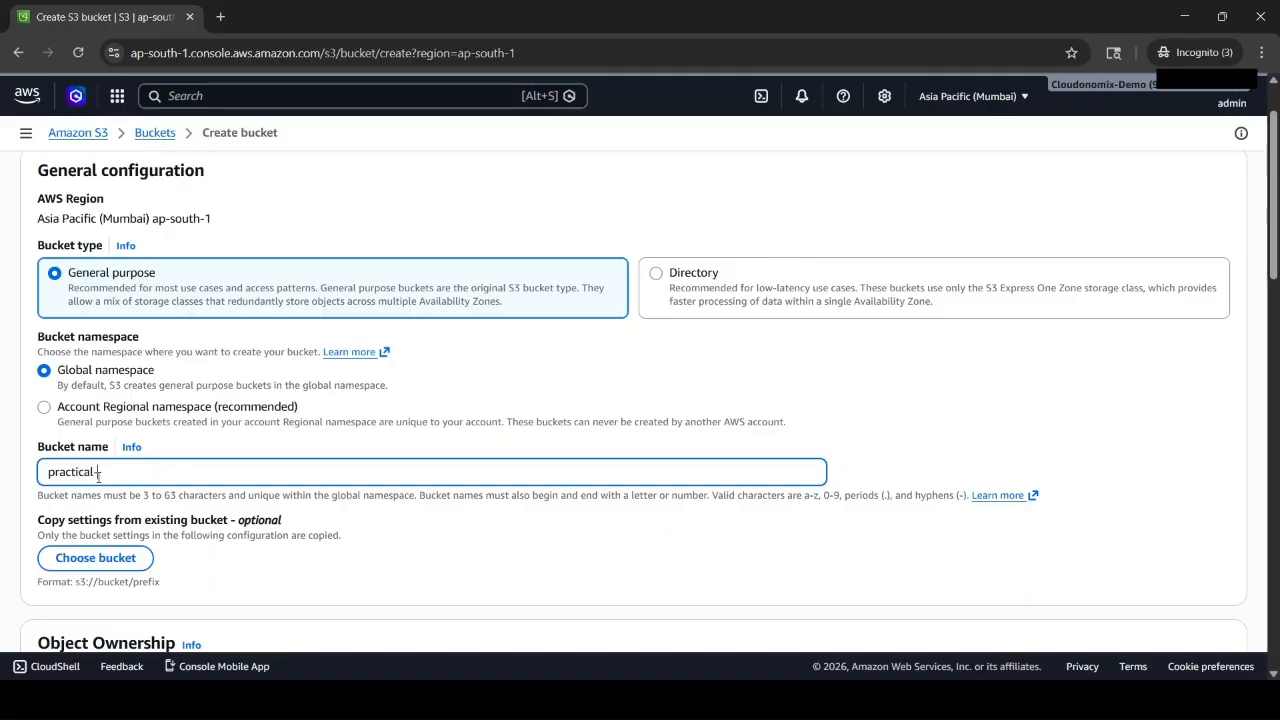
pyautogui.write('cloud-s3-bucket')
# Examine the new bucket's Object Ownership, Block Public Access, versioning, tags and default encryption settings
pyautogui.scroll(-1, 200, 545)
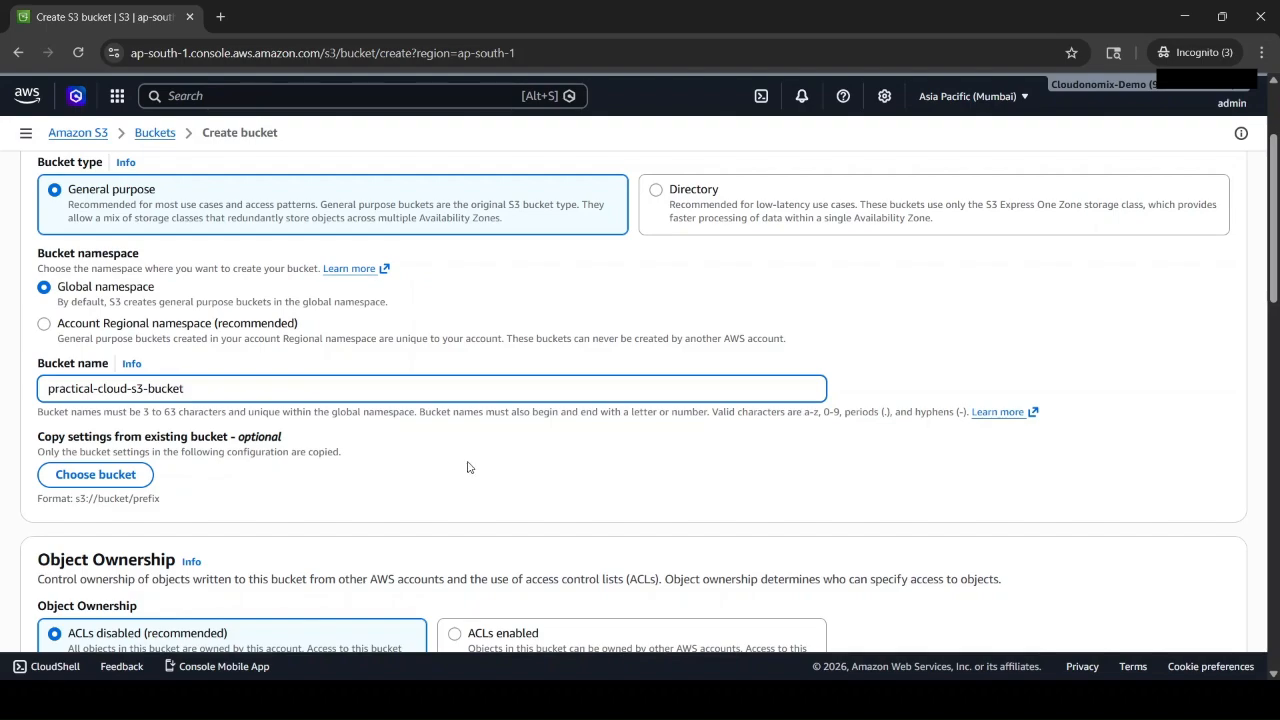
pyautogui.scroll(-1, 467, 467)
pyautogui.scroll(-2, 467, 467)
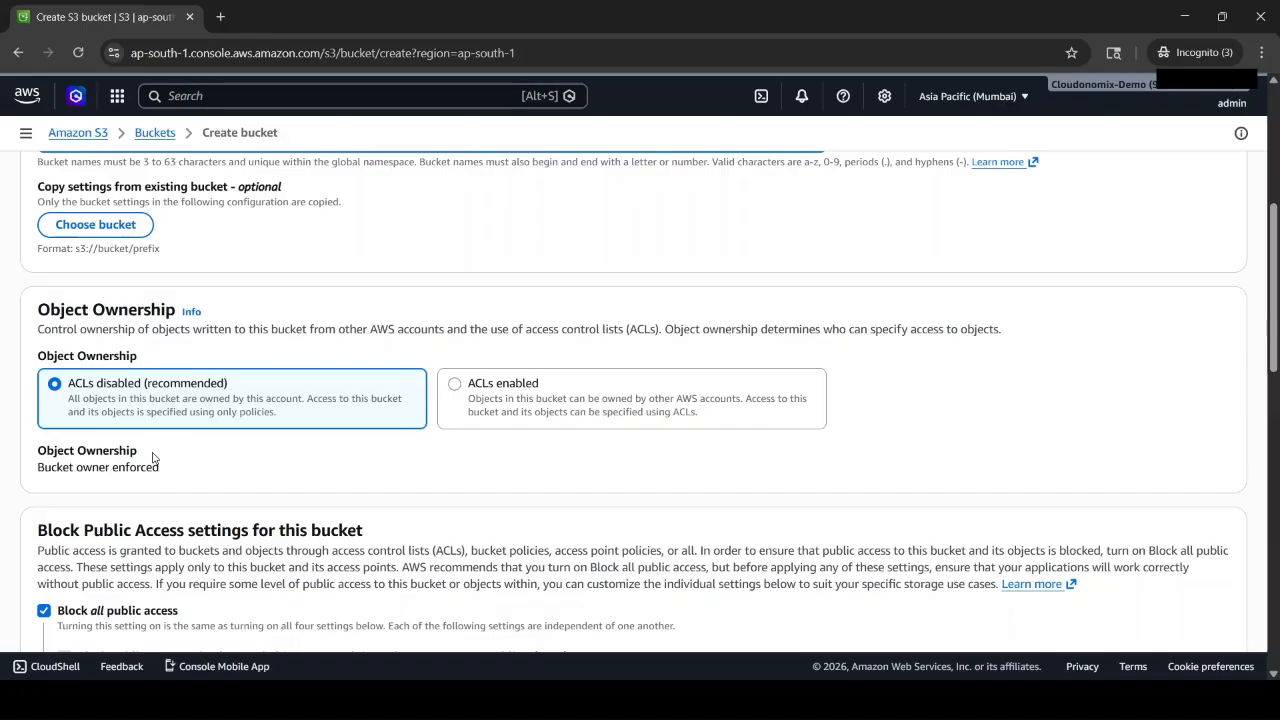
pyautogui.scroll(-2, 358, 486)
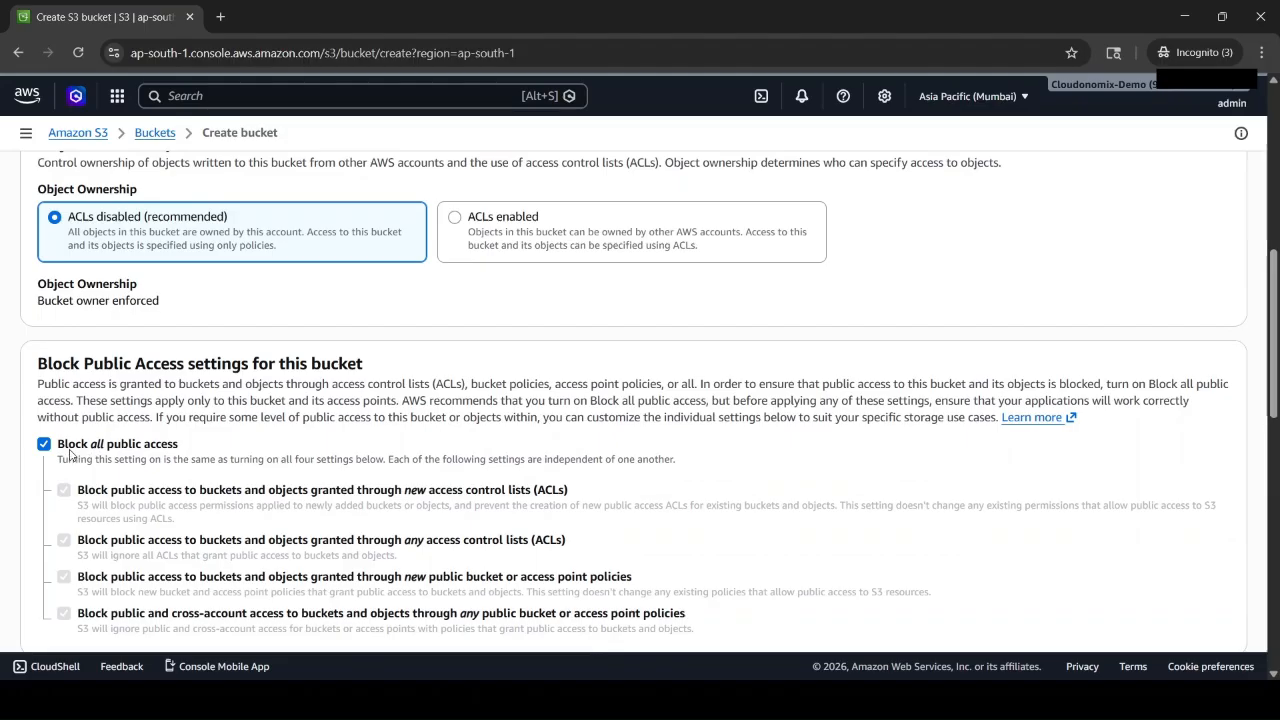
pyautogui.scroll(-2, 70, 455)
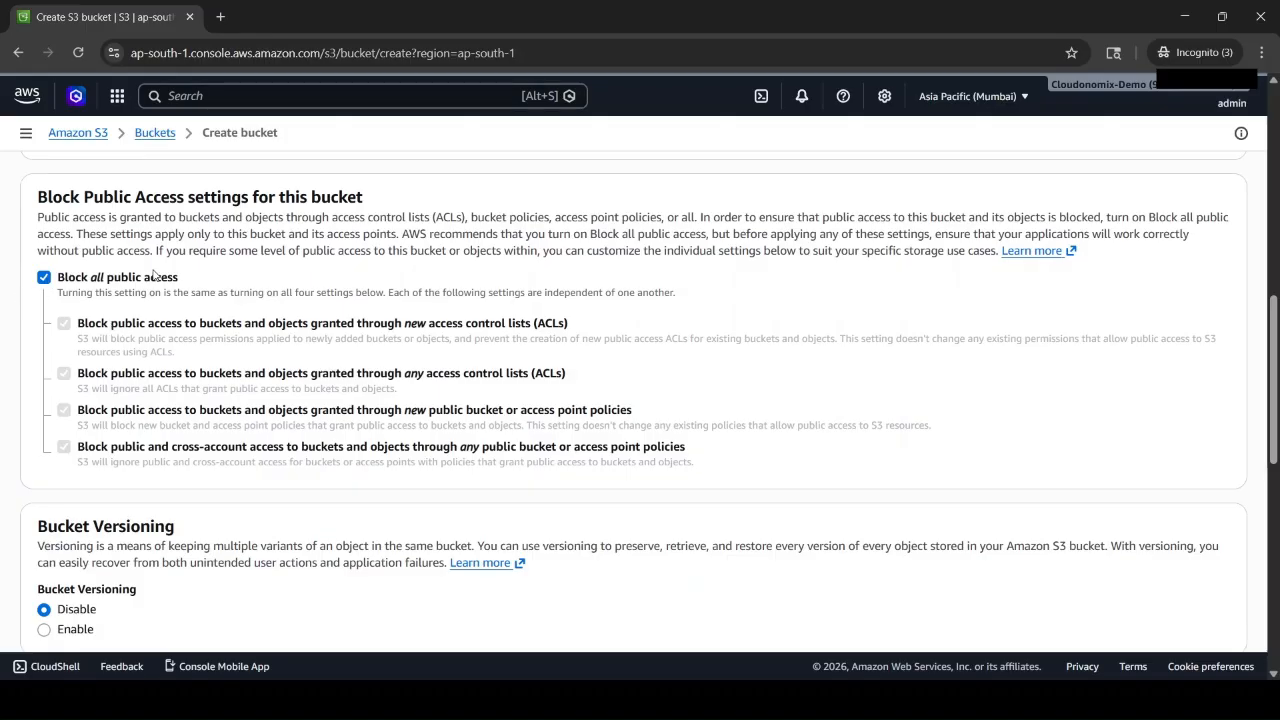
pyautogui.scroll(-2, 475, 395)
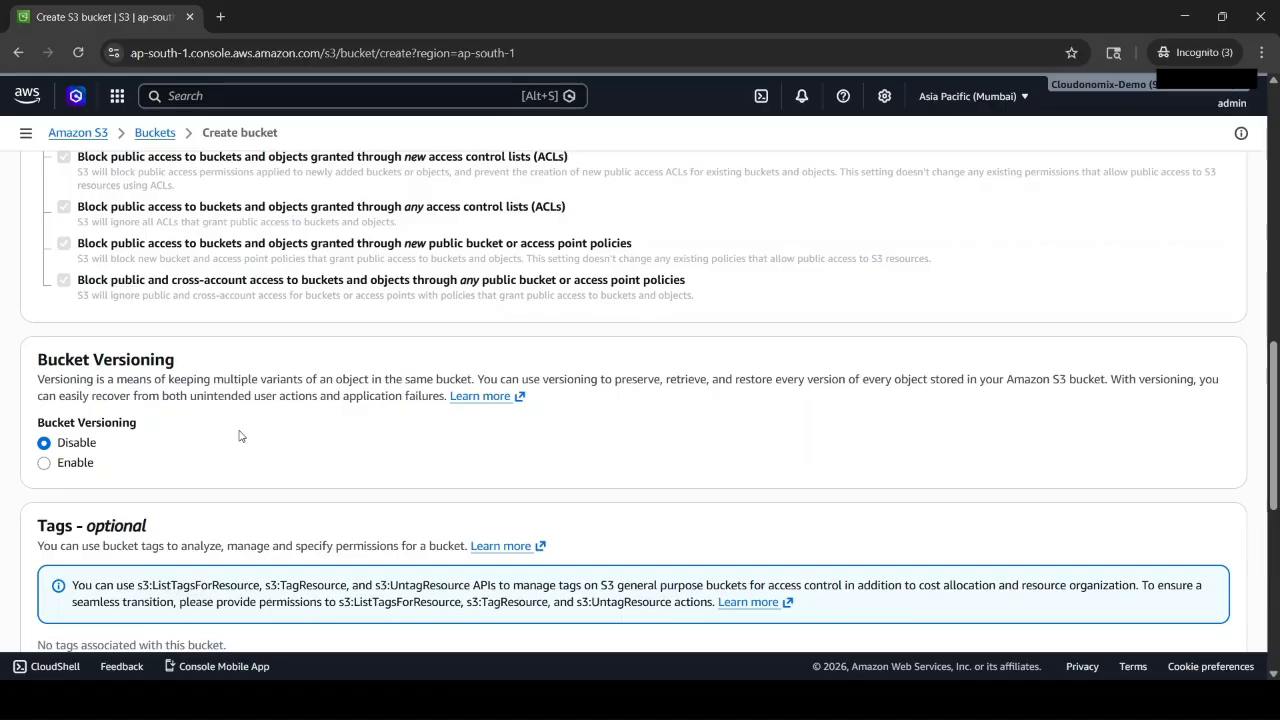
pyautogui.scroll(-3, 240, 436)
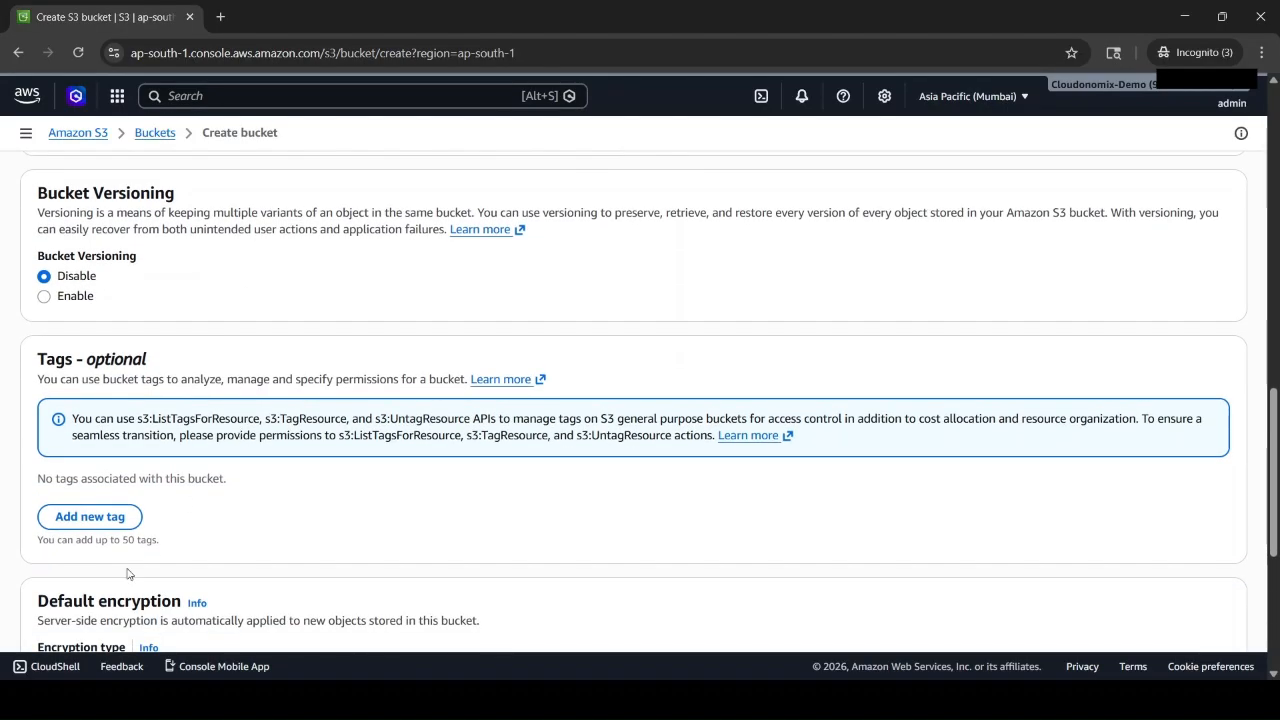
pyautogui.scroll(-3, 313, 495)
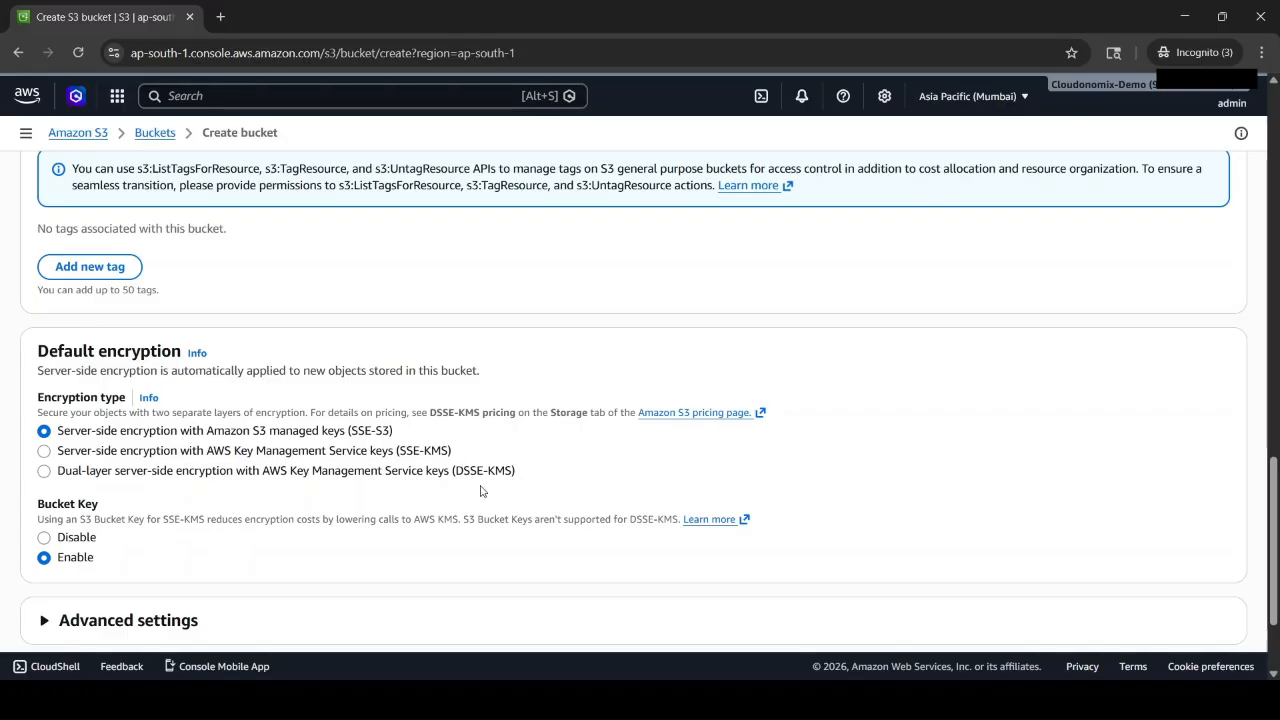
pyautogui.scroll(-1, 480, 490)
pyautogui.scroll(-1, 181, 392)
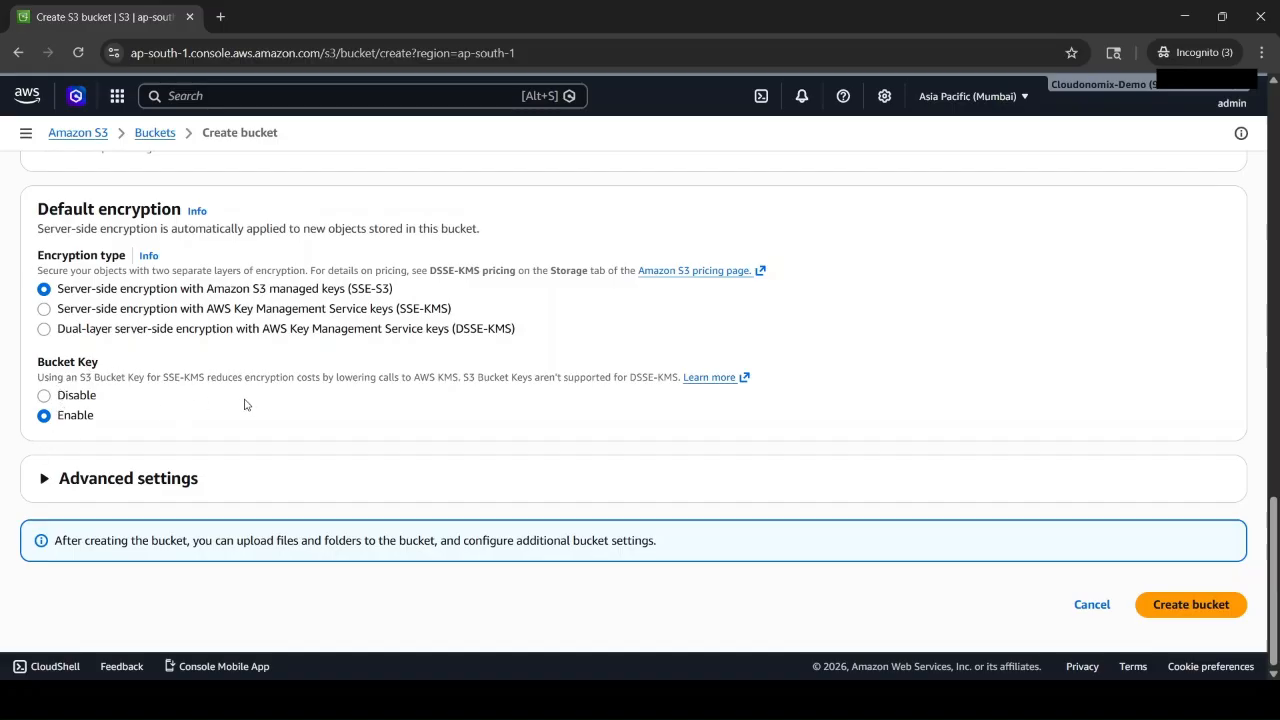
# Check the Object Lock options in the advanced settings and create the bucket with the default settings
pyautogui.click(105, 486)
pyautogui.scroll(-2, 318, 405)
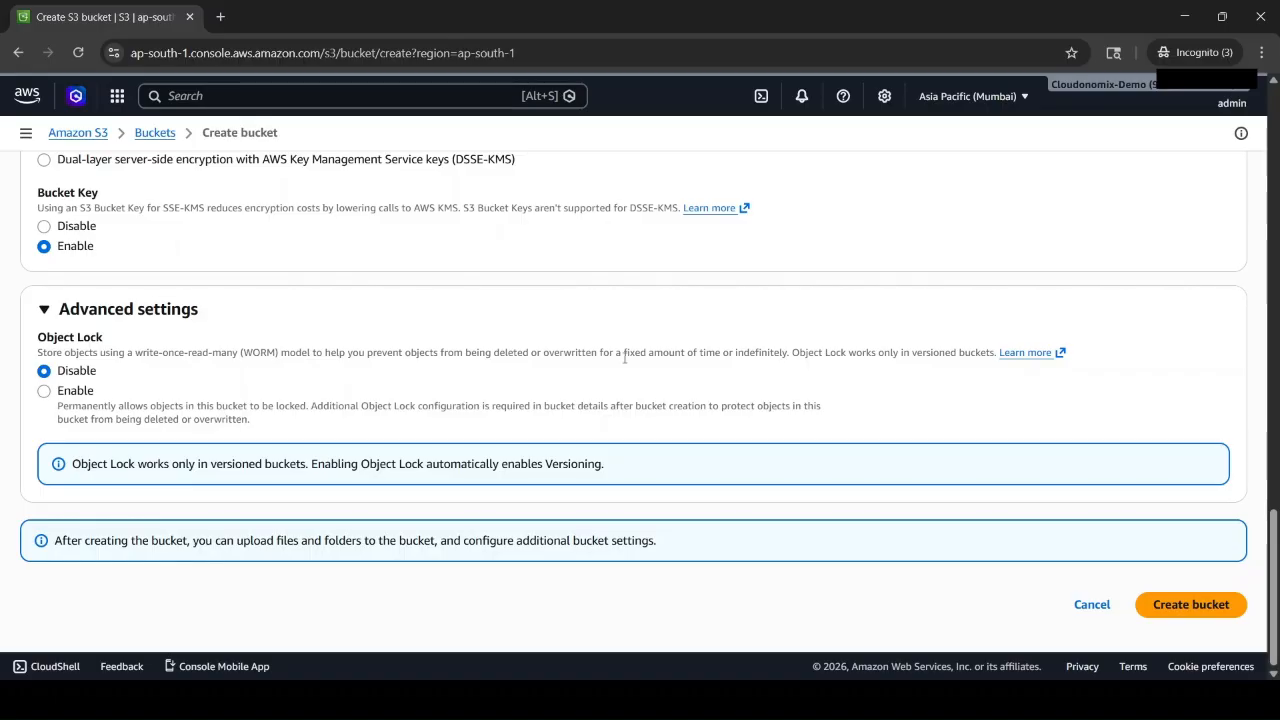
pyautogui.click(1226, 617)
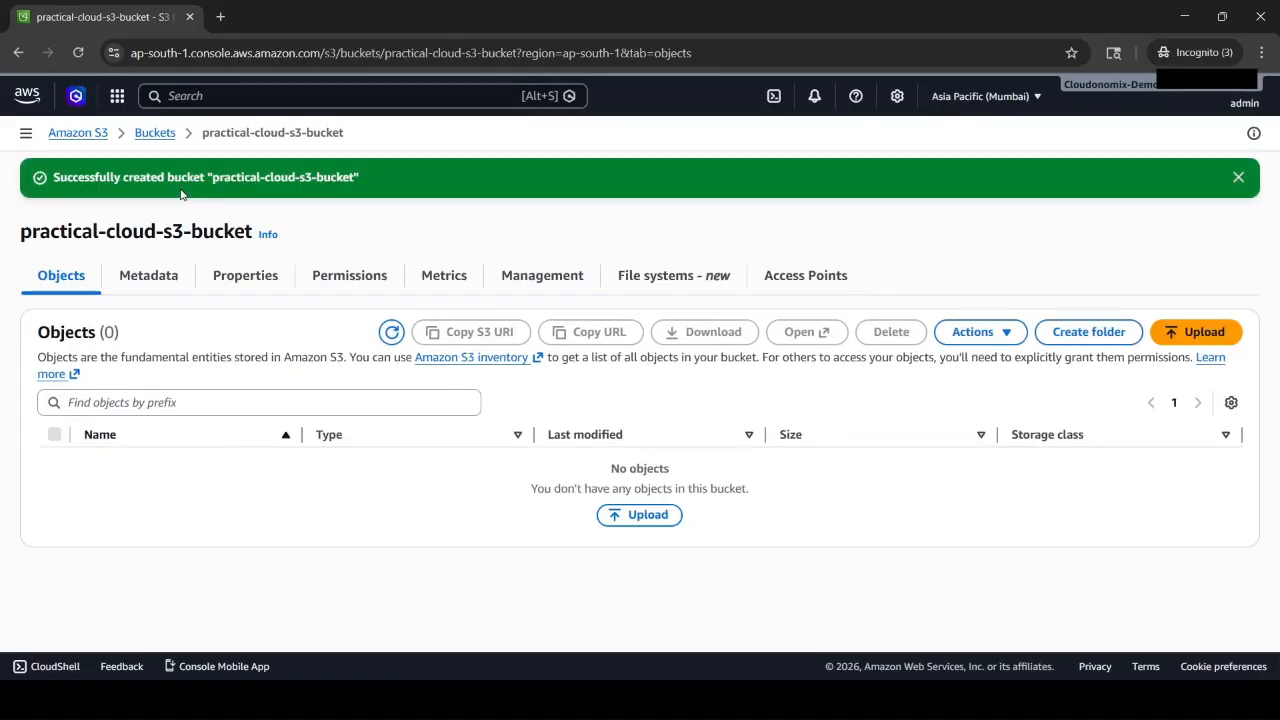
# Look through the new bucket's metadata, properties, permissions, metrics and management pages
pyautogui.click(158, 283)
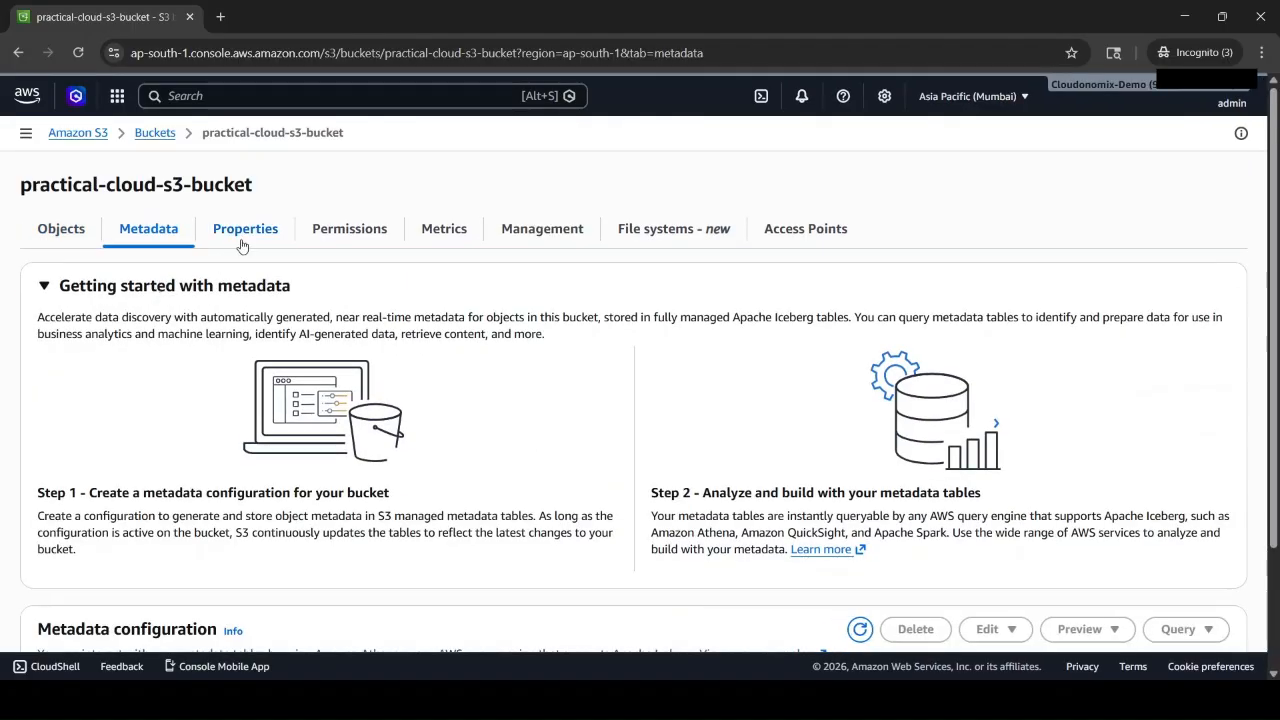
pyautogui.click(258, 232)
pyautogui.click(363, 240)
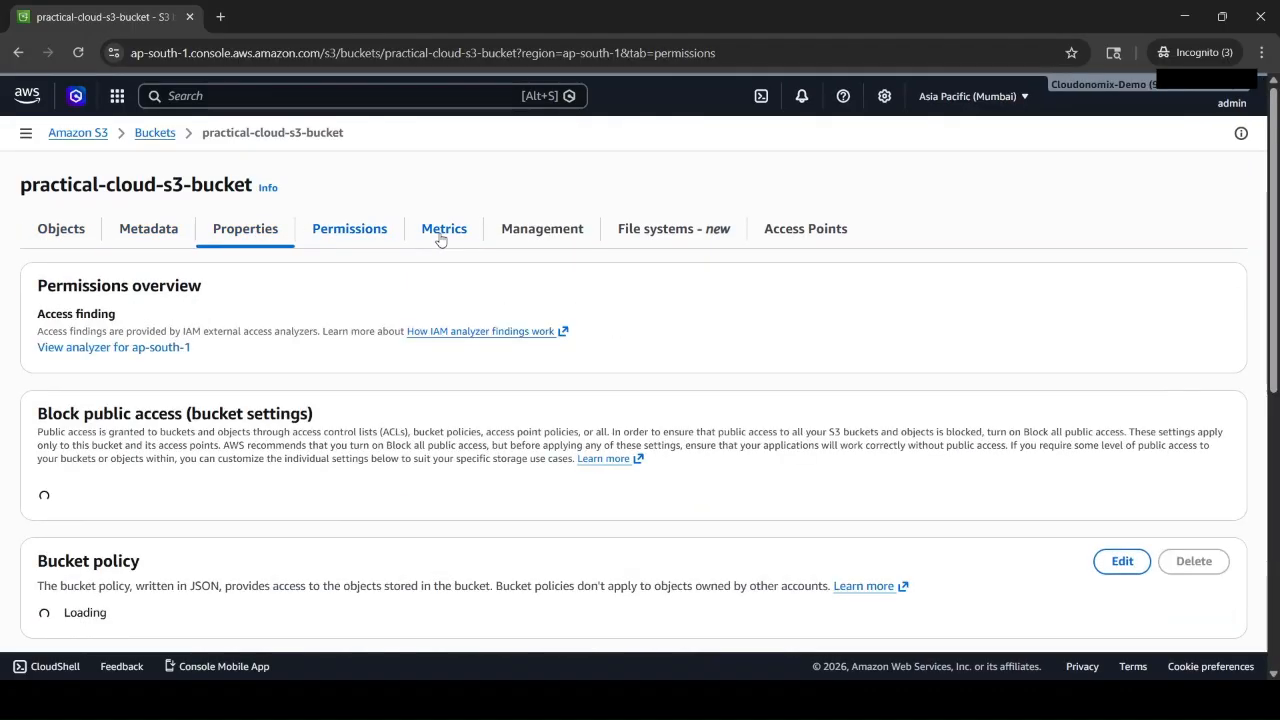
pyautogui.click(458, 234)
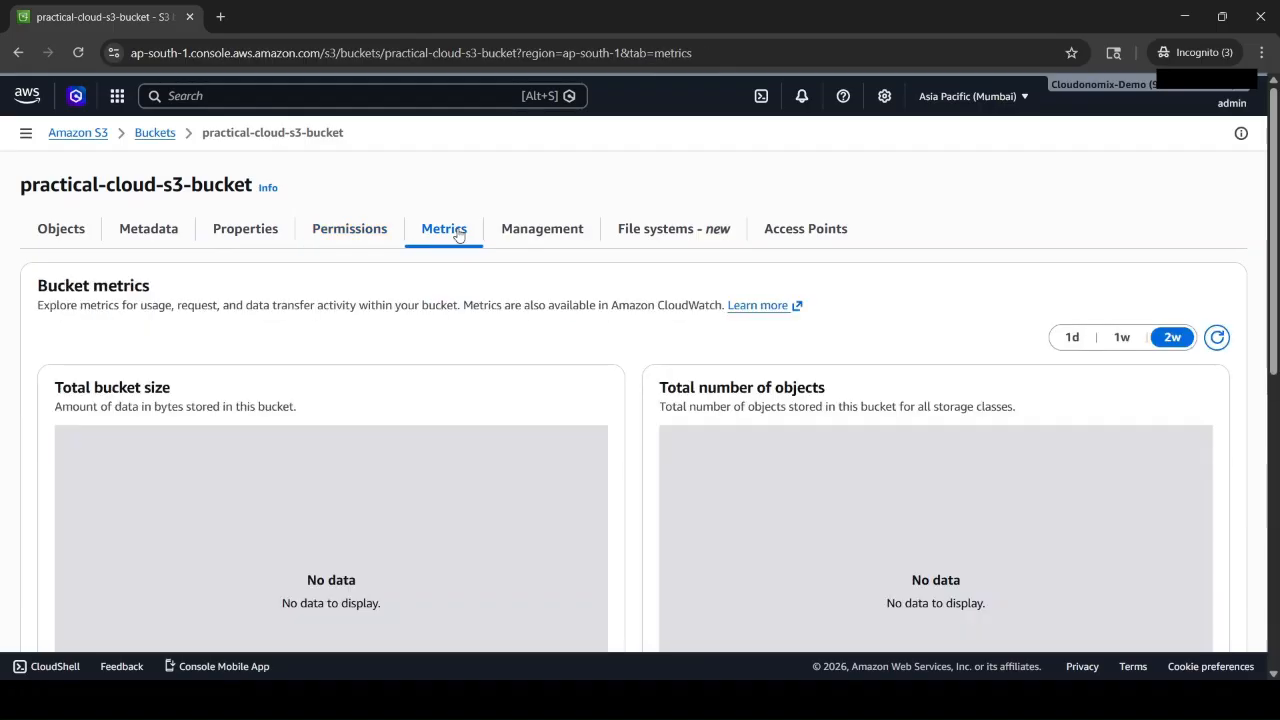
pyautogui.click(548, 232)
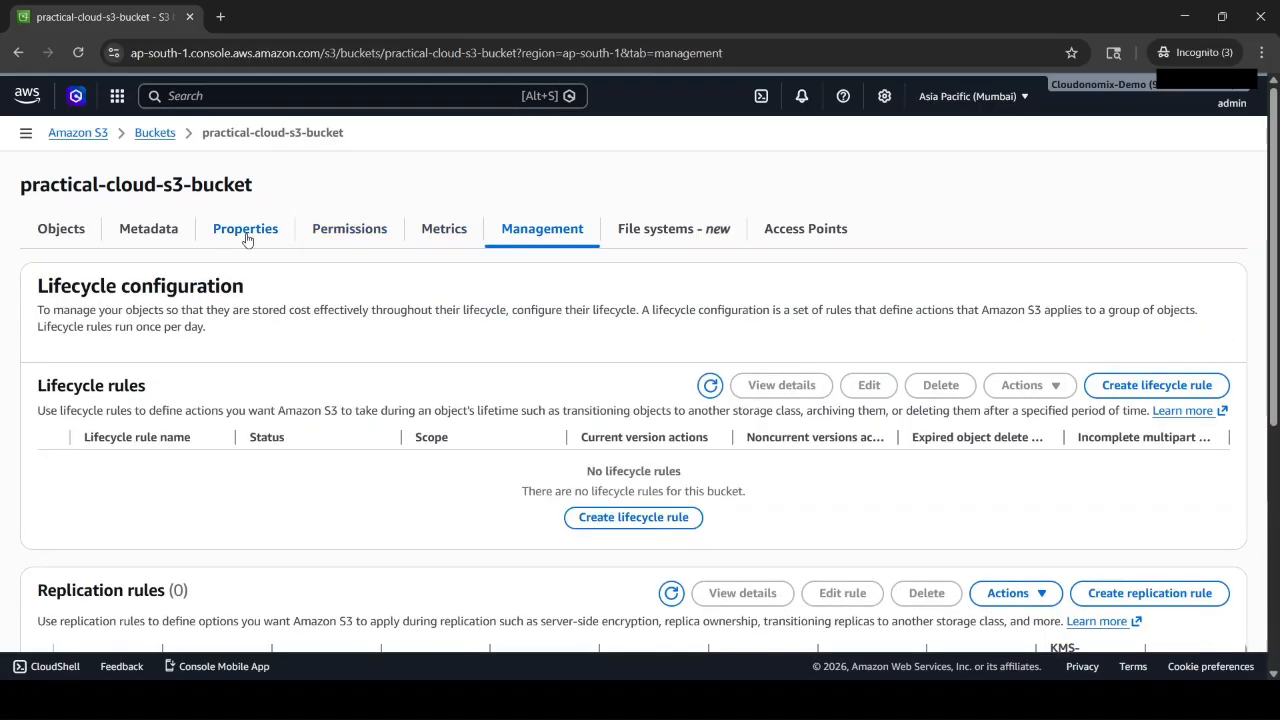
# Check the AWS Region in the bucket's properties and copy the bucket's Amazon Resource Name (ARN)
pyautogui.click(246, 235)
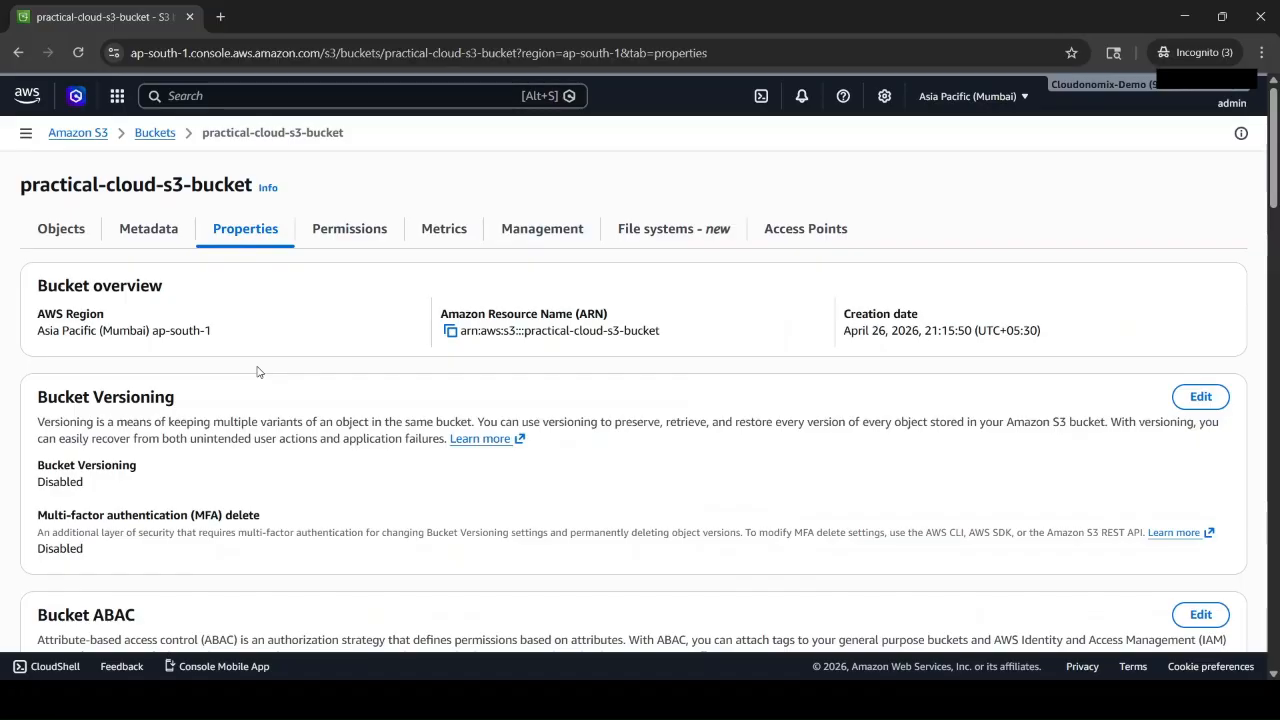
pyautogui.doubleClick(92, 331)
pyautogui.click(450, 331)
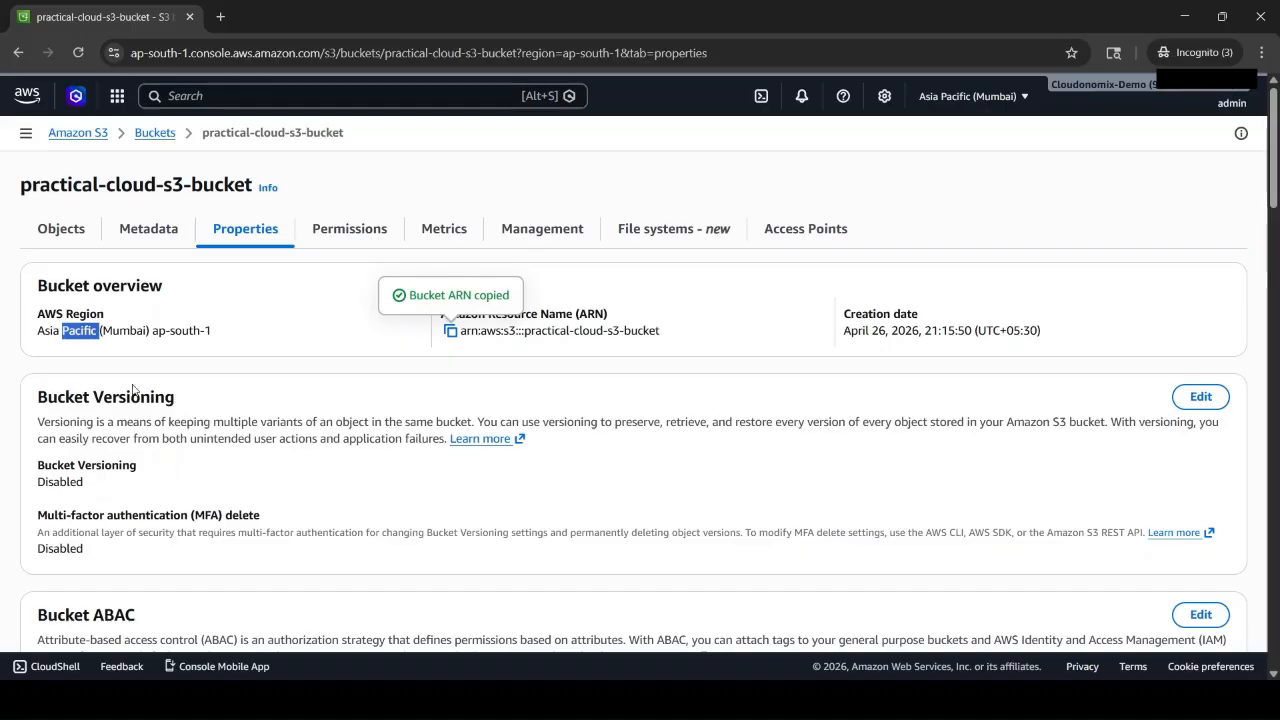
# Examine the bucket's properties for versioning, tags, default encryption, Intelligent-Tiering archive configurations and server access logging
pyautogui.scroll(-4, 104, 390)
pyautogui.scroll(-8, 231, 331)
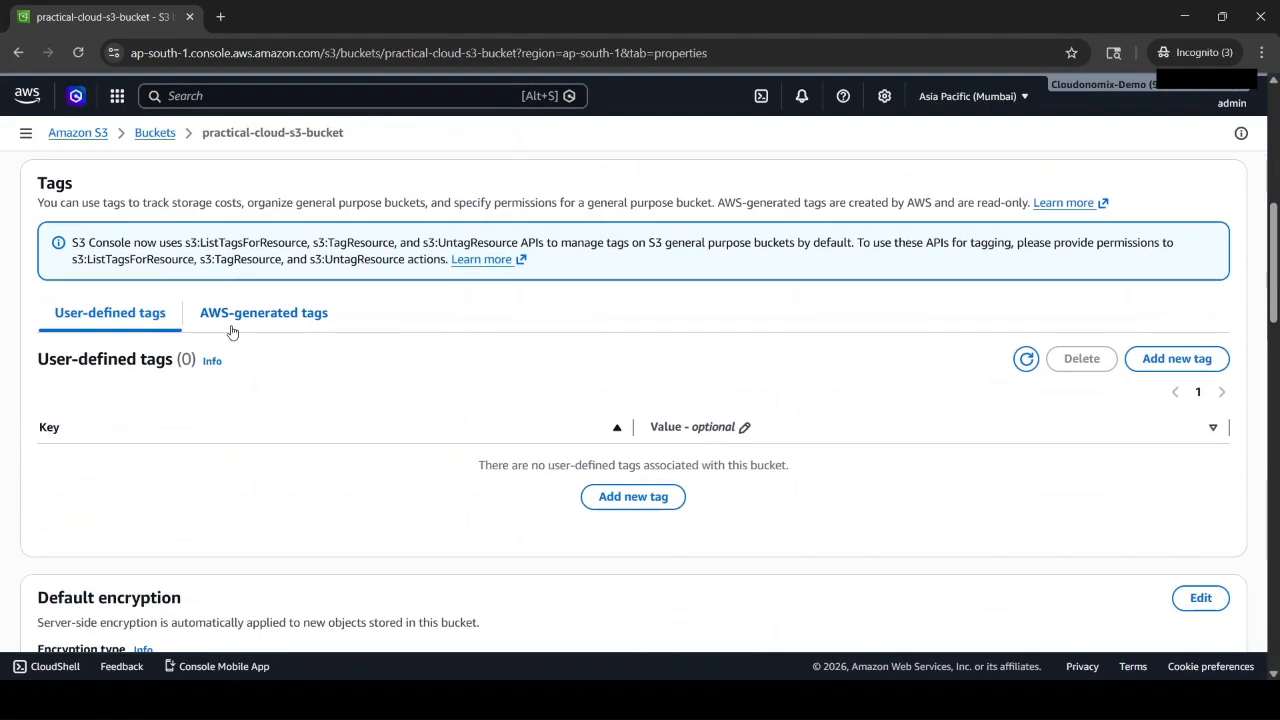
pyautogui.scroll(-3, 231, 328)
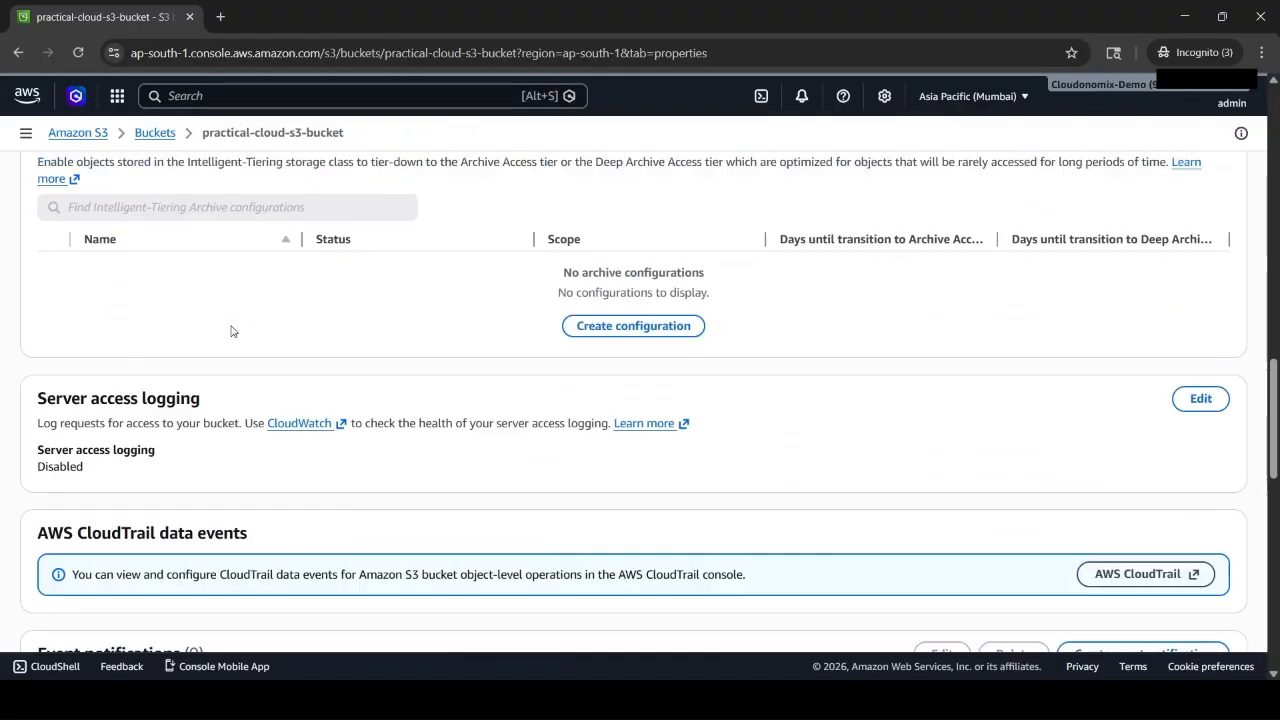
# Check the bucket's event notification and transfer acceleration properties, and review its permissions for public access, bucket policy, ACL and CORS
pyautogui.scroll(-4, 231, 331)
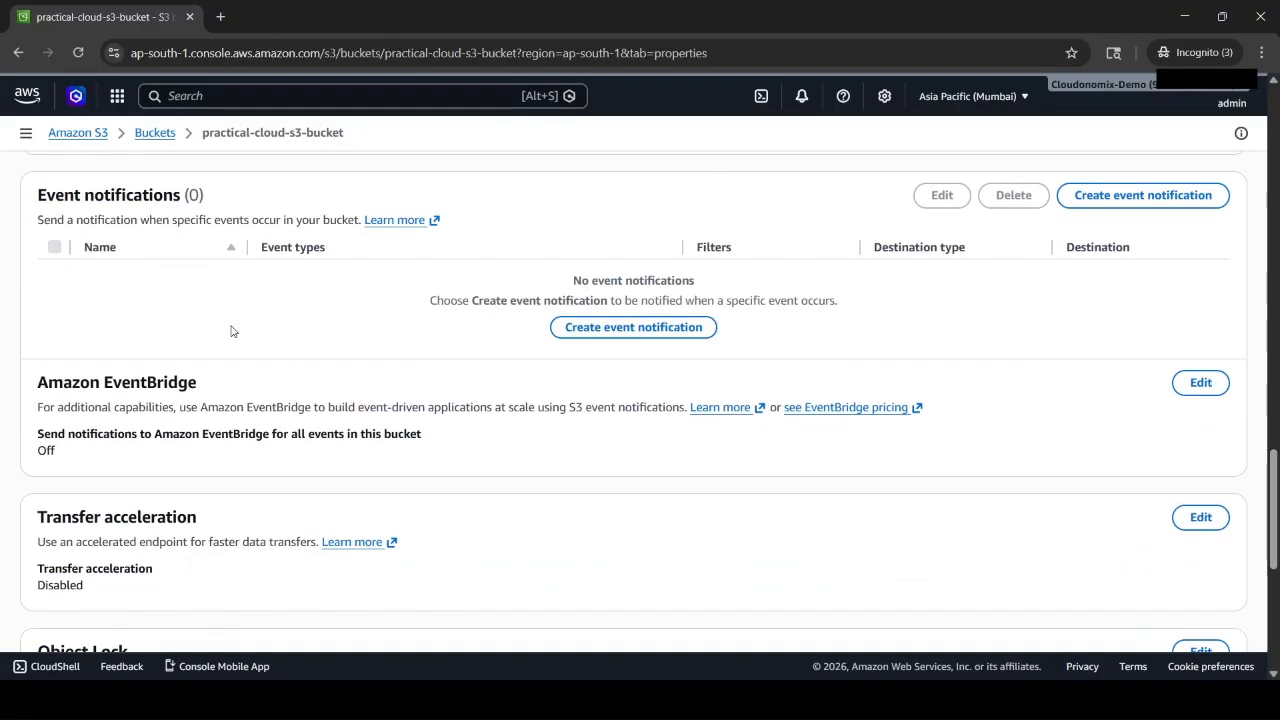
pyautogui.scroll(20, 231, 331)
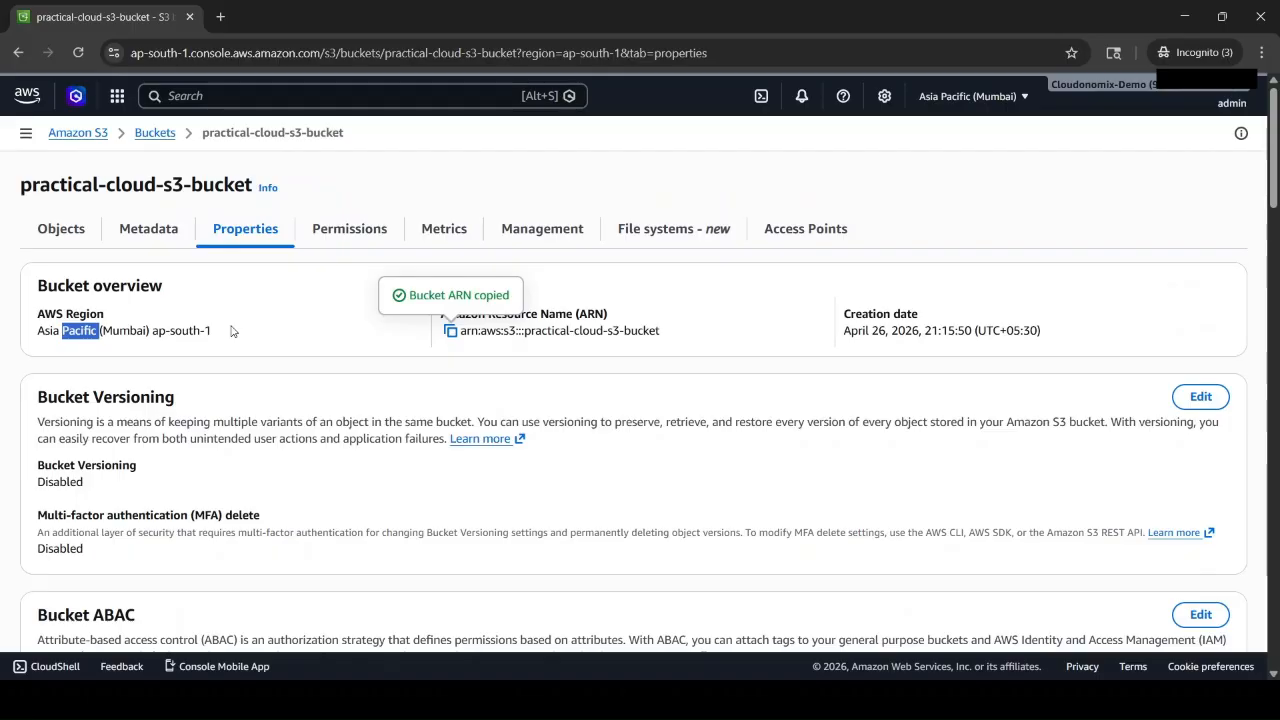
pyautogui.click(342, 225)
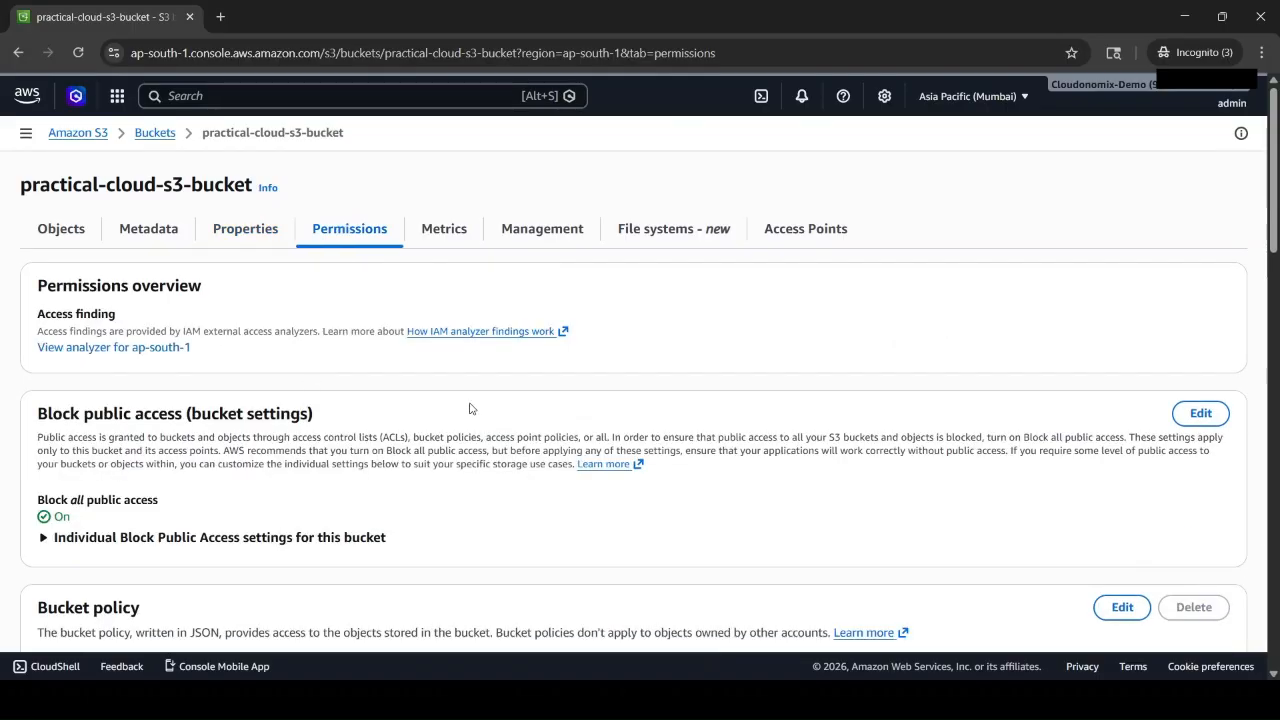
pyautogui.scroll(-2, 471, 409)
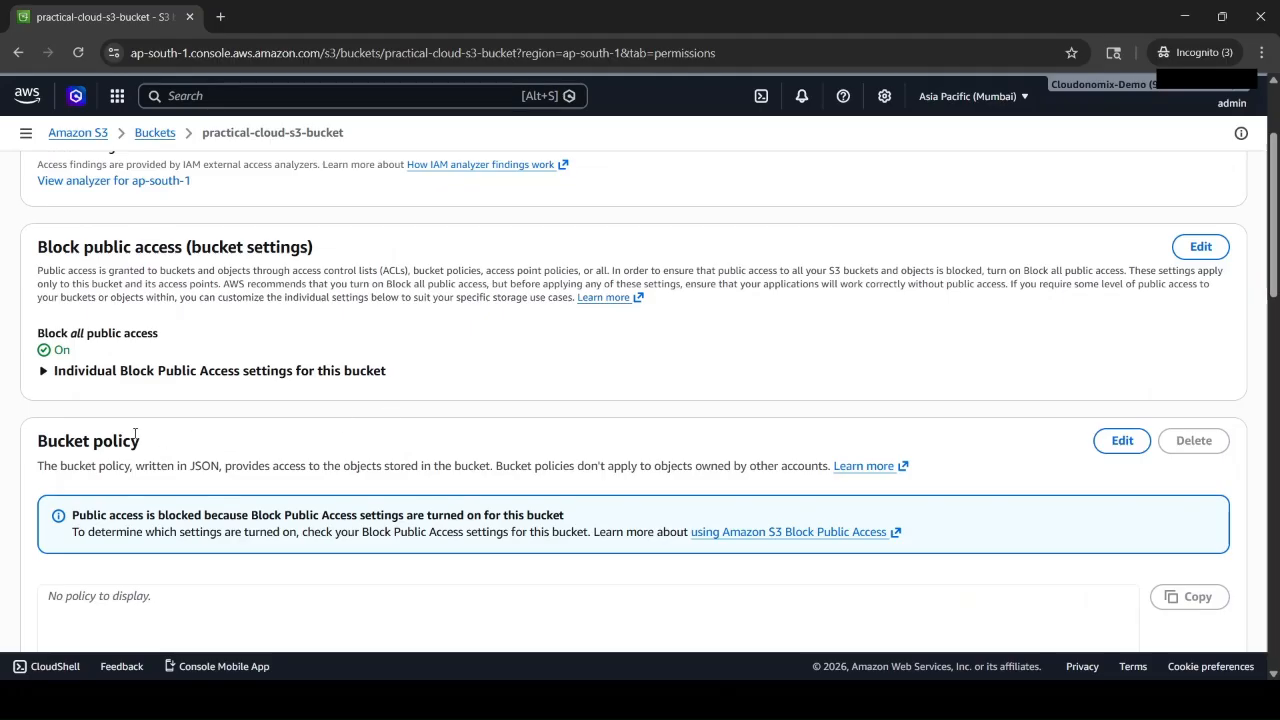
pyautogui.moveTo(40, 441); pyautogui.dragTo(140, 441)
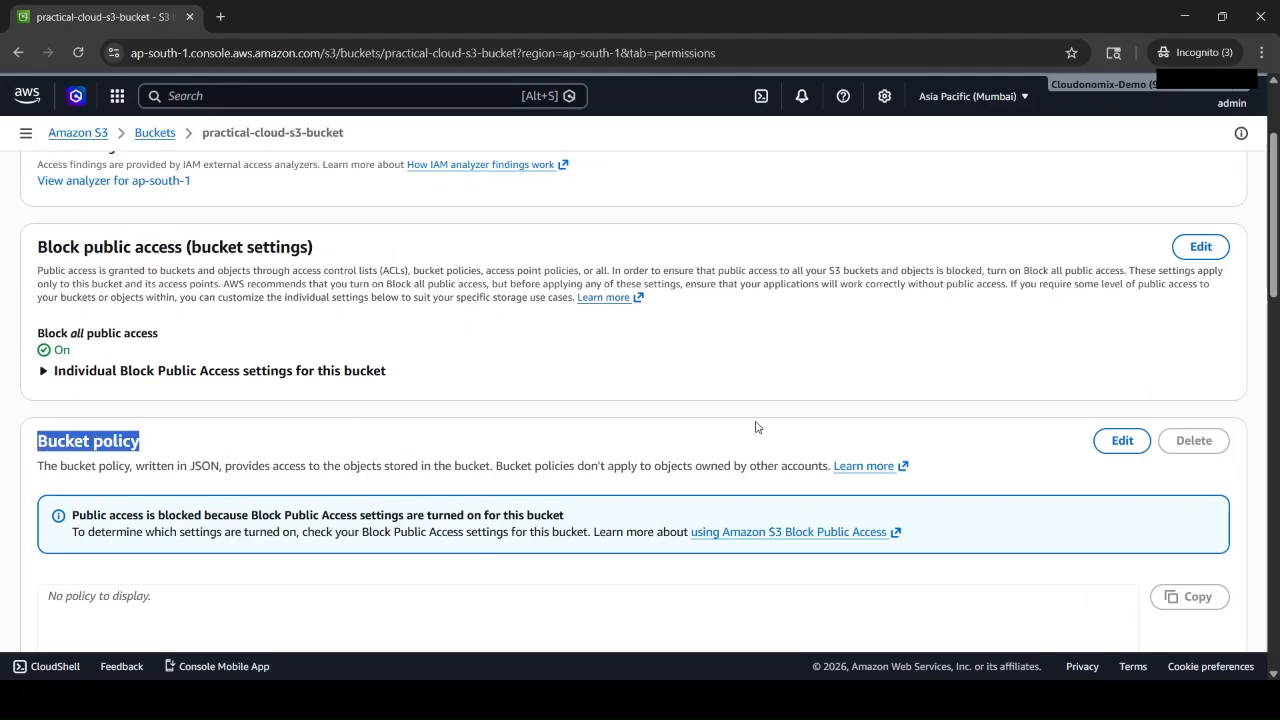
pyautogui.scroll(-1, 756, 427)
pyautogui.scroll(-3, 756, 427)
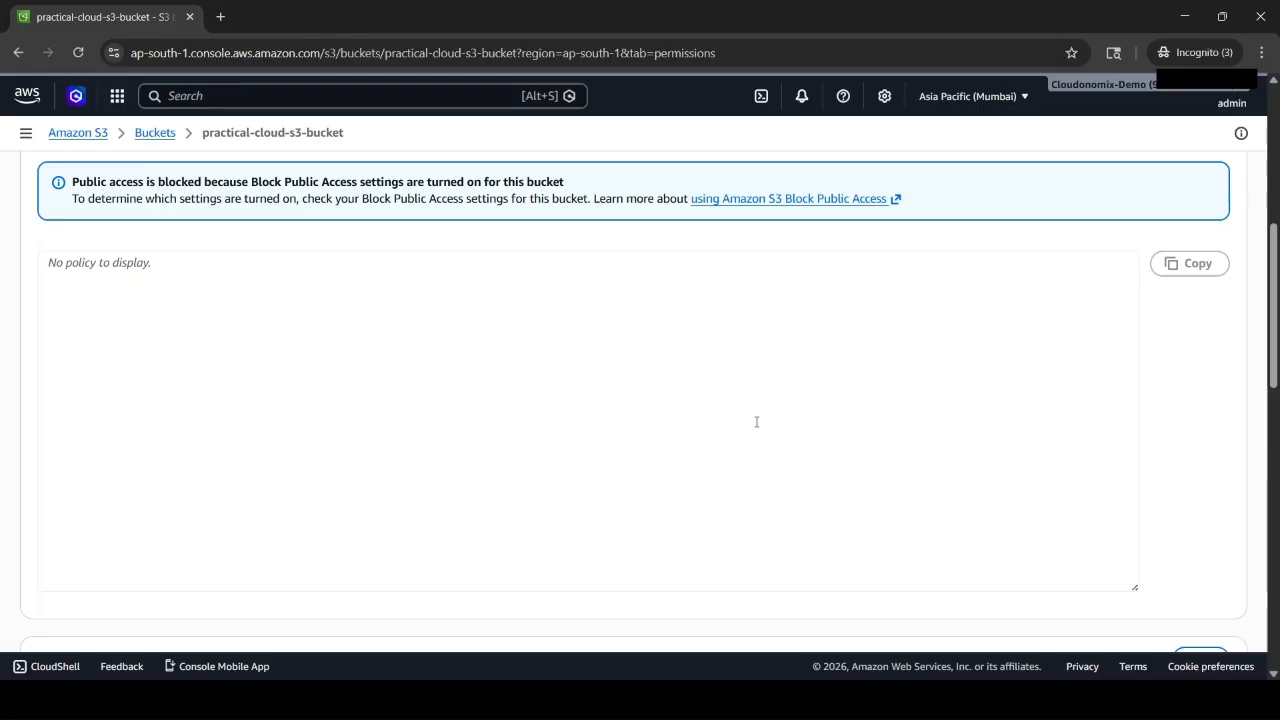
pyautogui.scroll(-5, 756, 421)
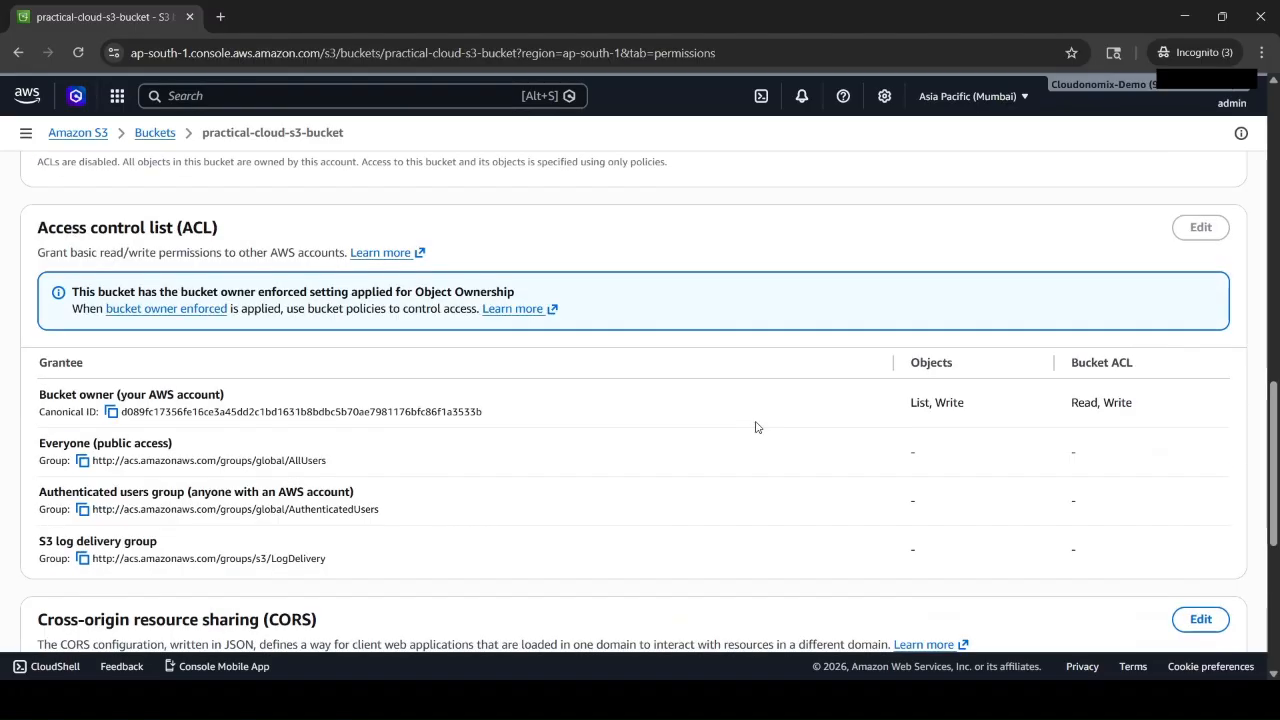
pyautogui.scroll(-4, 386, 463)
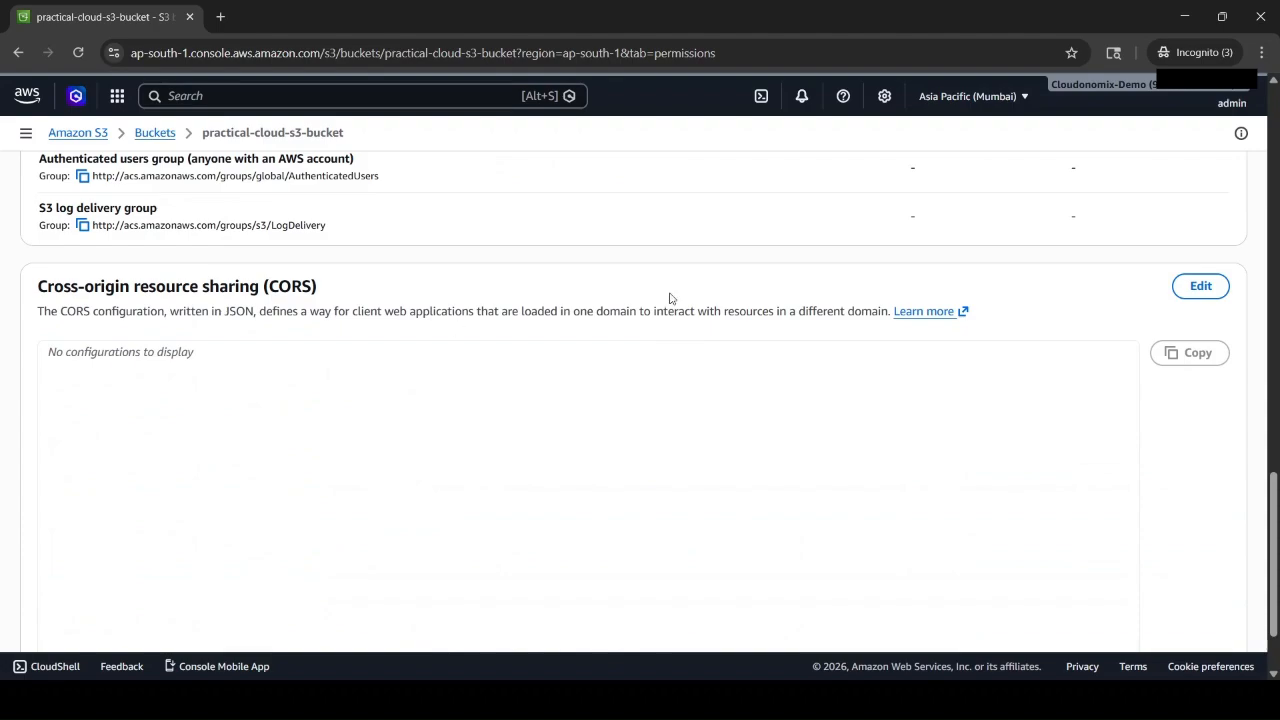
pyautogui.scroll(12, 671, 297)
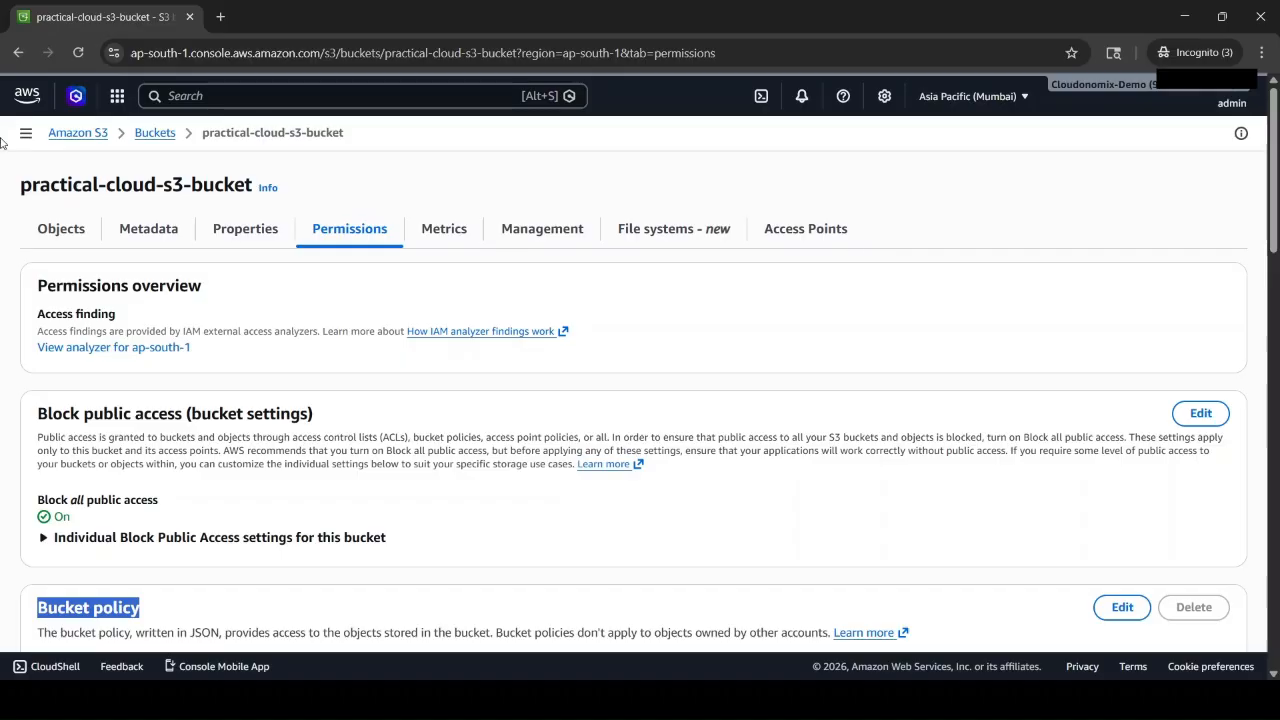
# Open practical-cloud-s3-bucket from the bucket list and add the file index.html to a new upload
pyautogui.click(156, 134)
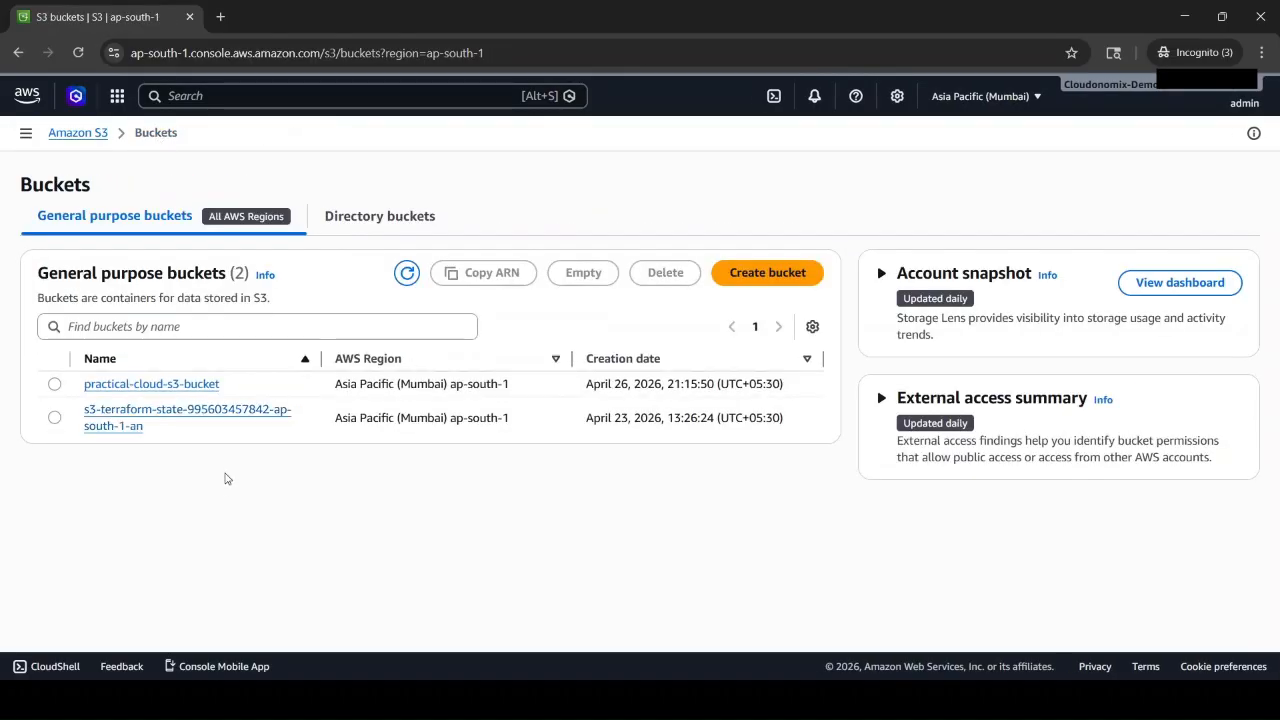
pyautogui.click(177, 387)
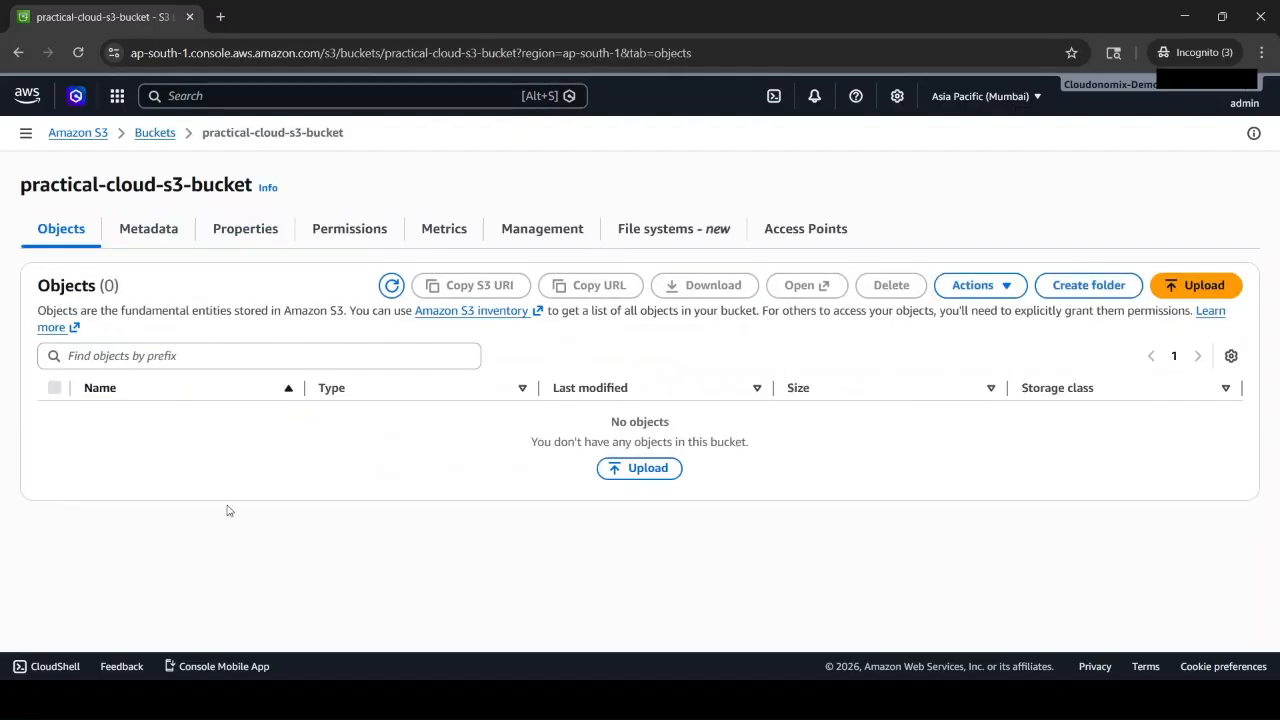
pyautogui.click(639, 472)
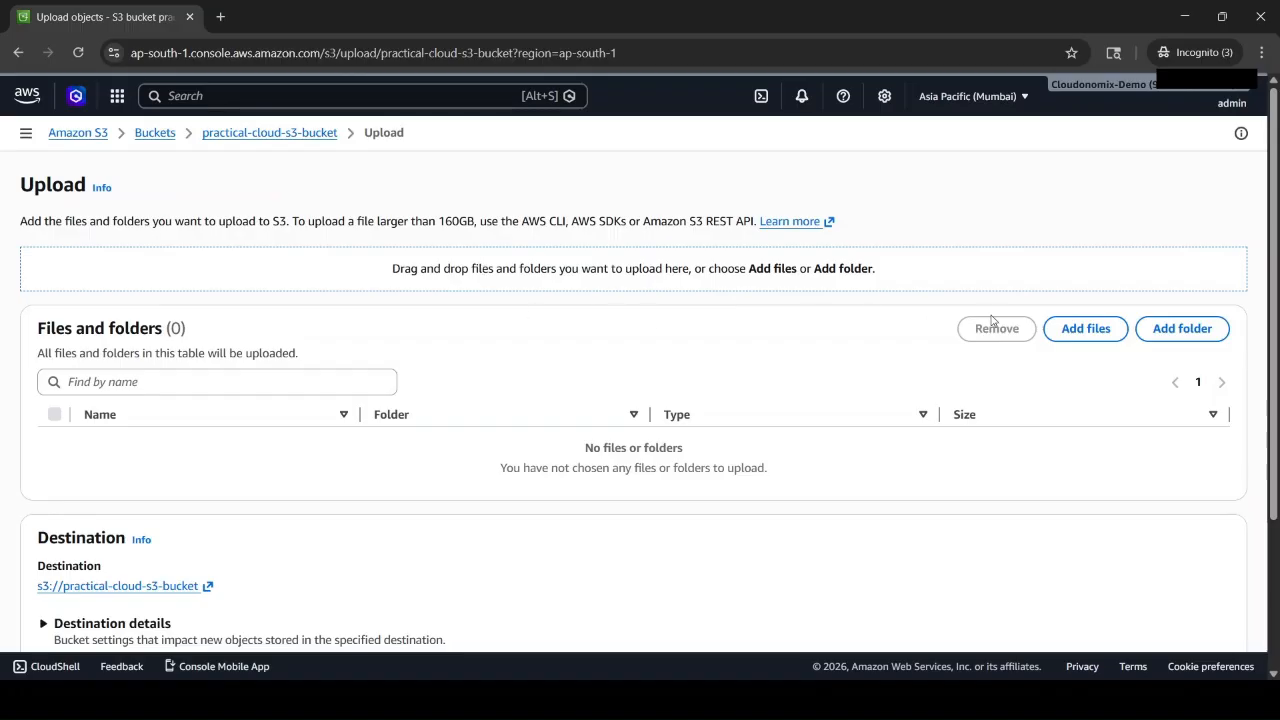
pyautogui.click(1082, 333)
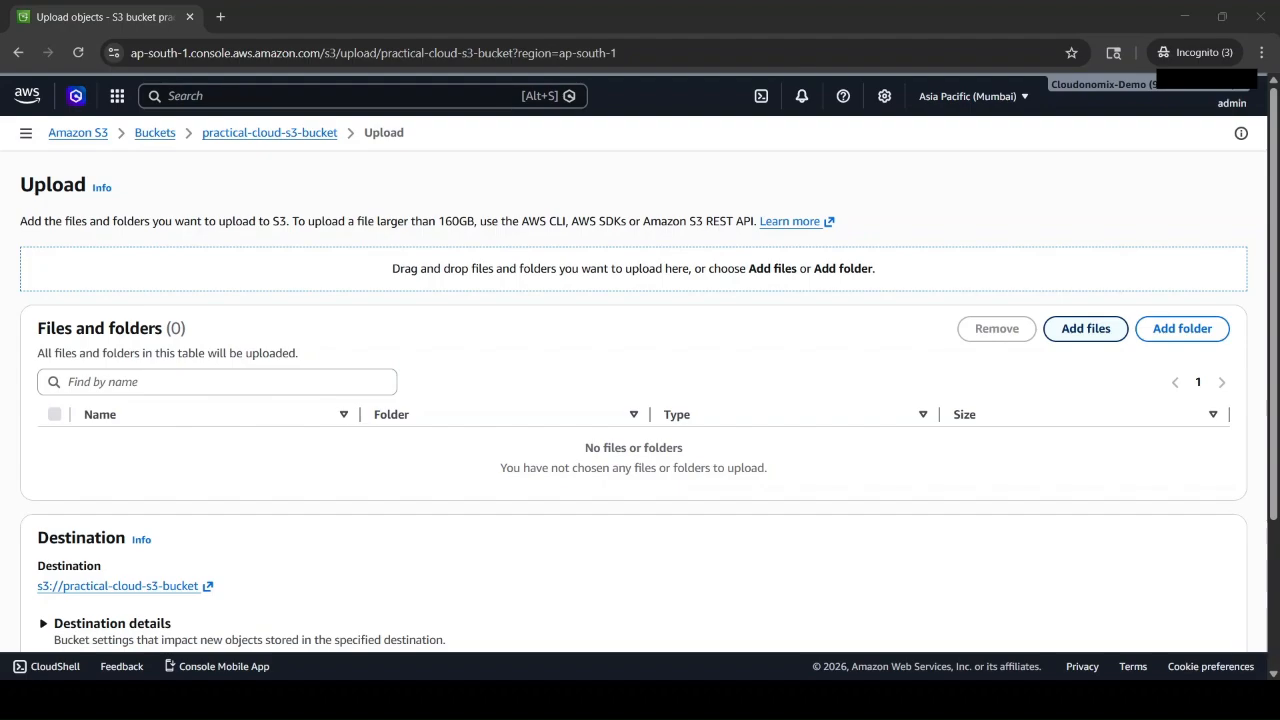
pyautogui.click(491, 376)
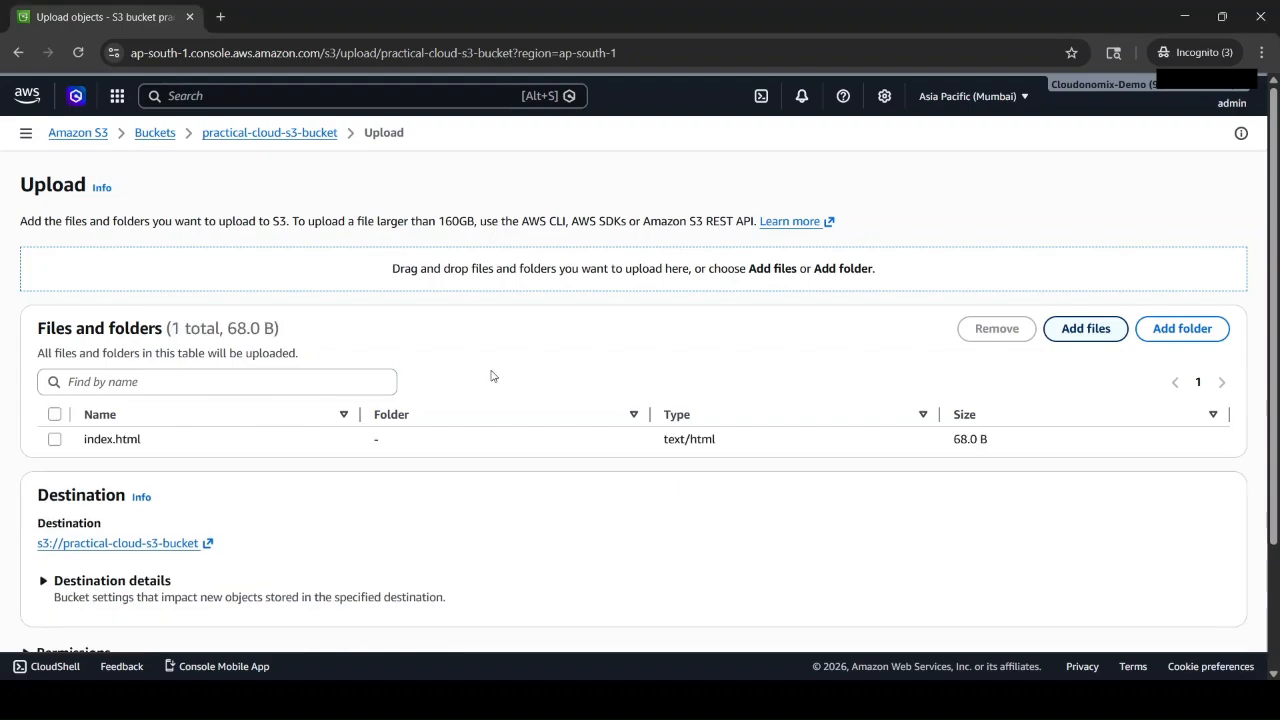
# Upload index.html to the bucket with the default settings and close the upload status page
pyautogui.scroll(-2, 651, 409)
pyautogui.scroll(2, 654, 406)
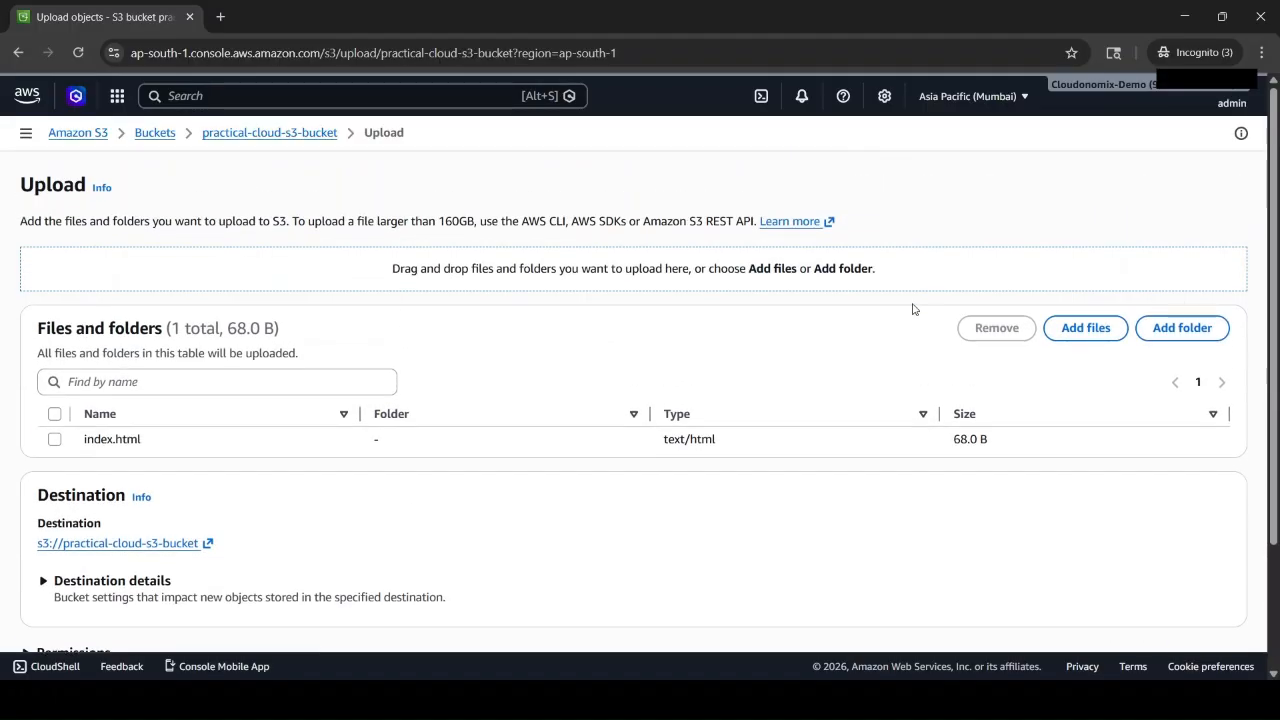
pyautogui.scroll(-2, 891, 380)
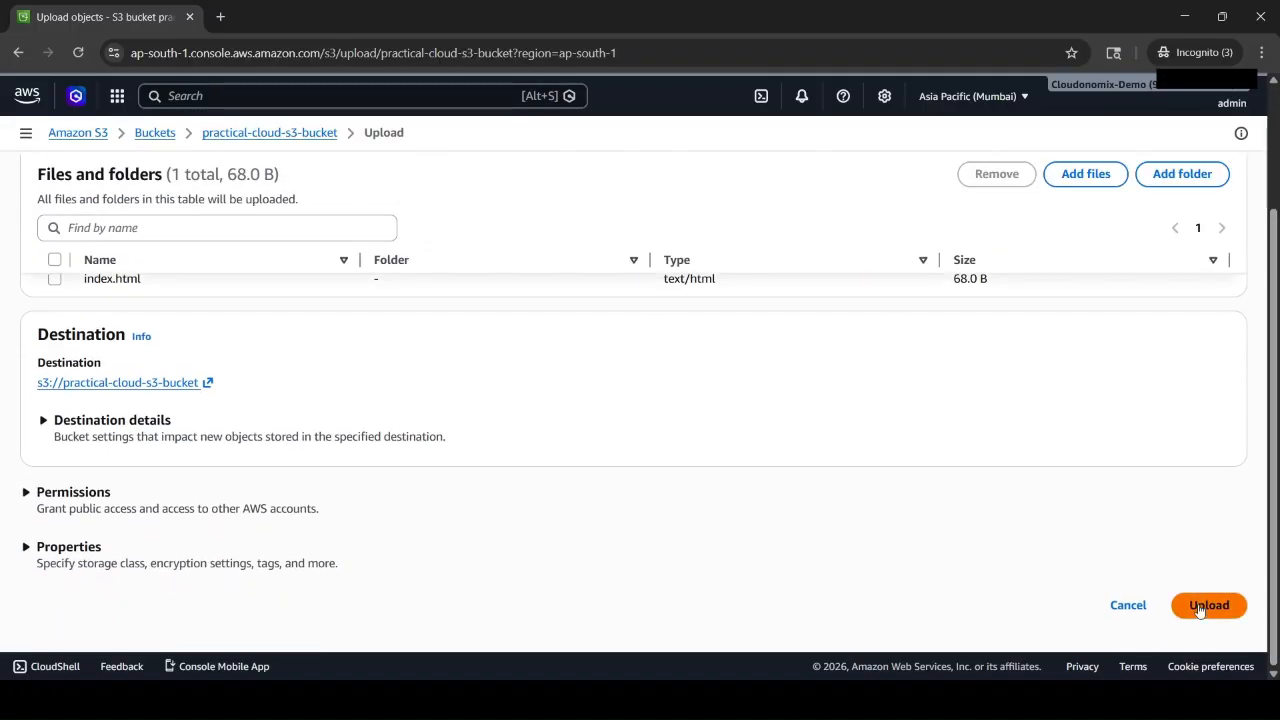
pyautogui.click(1200, 608)
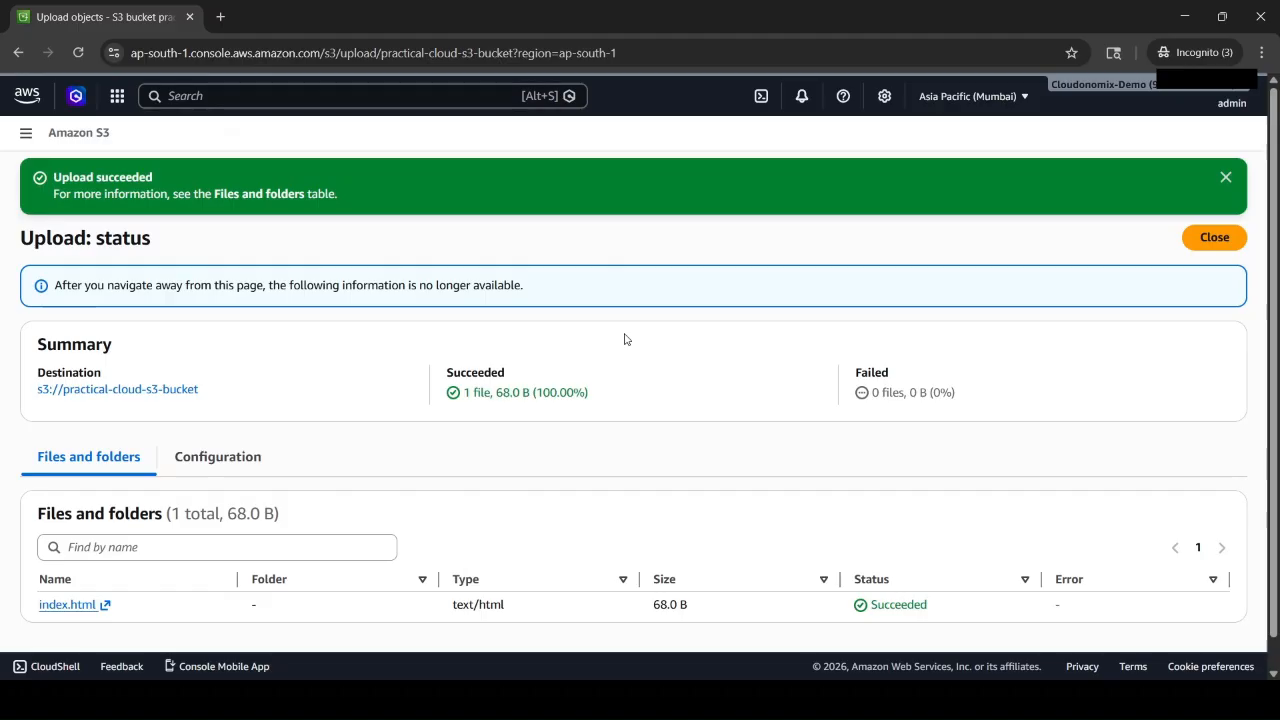
pyautogui.scroll(-1, 624, 339)
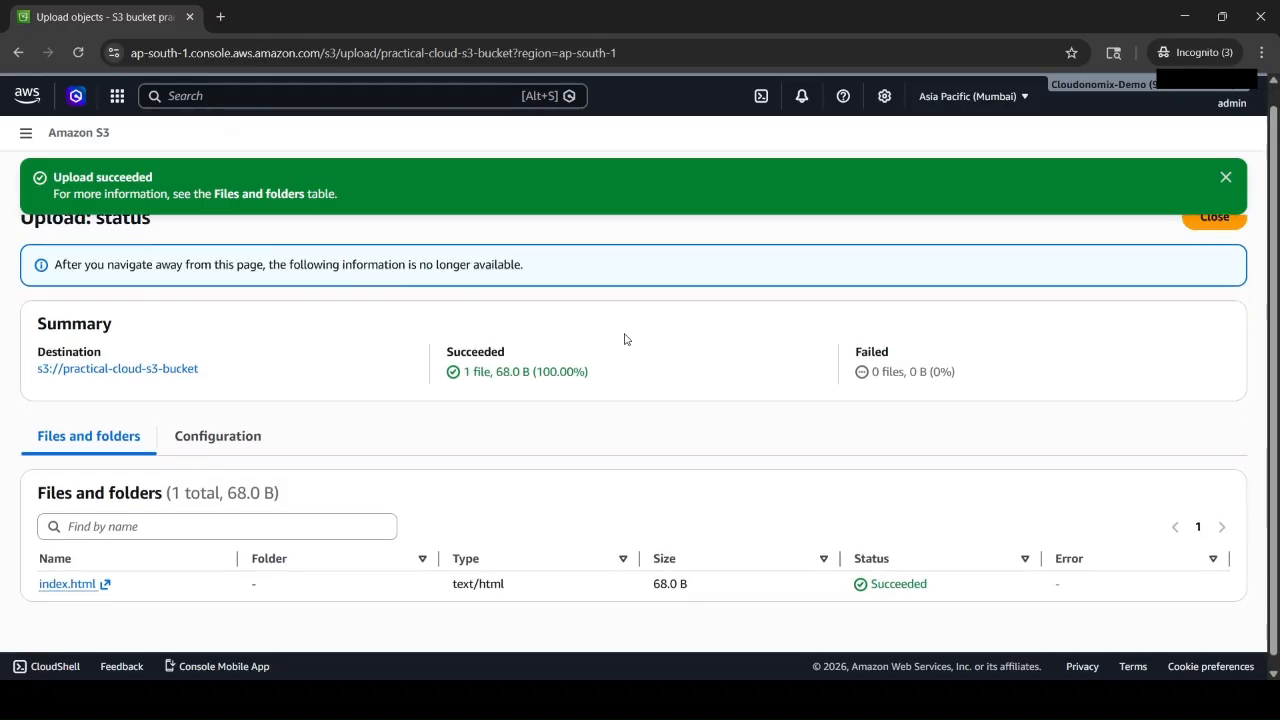
pyautogui.scroll(1, 652, 360)
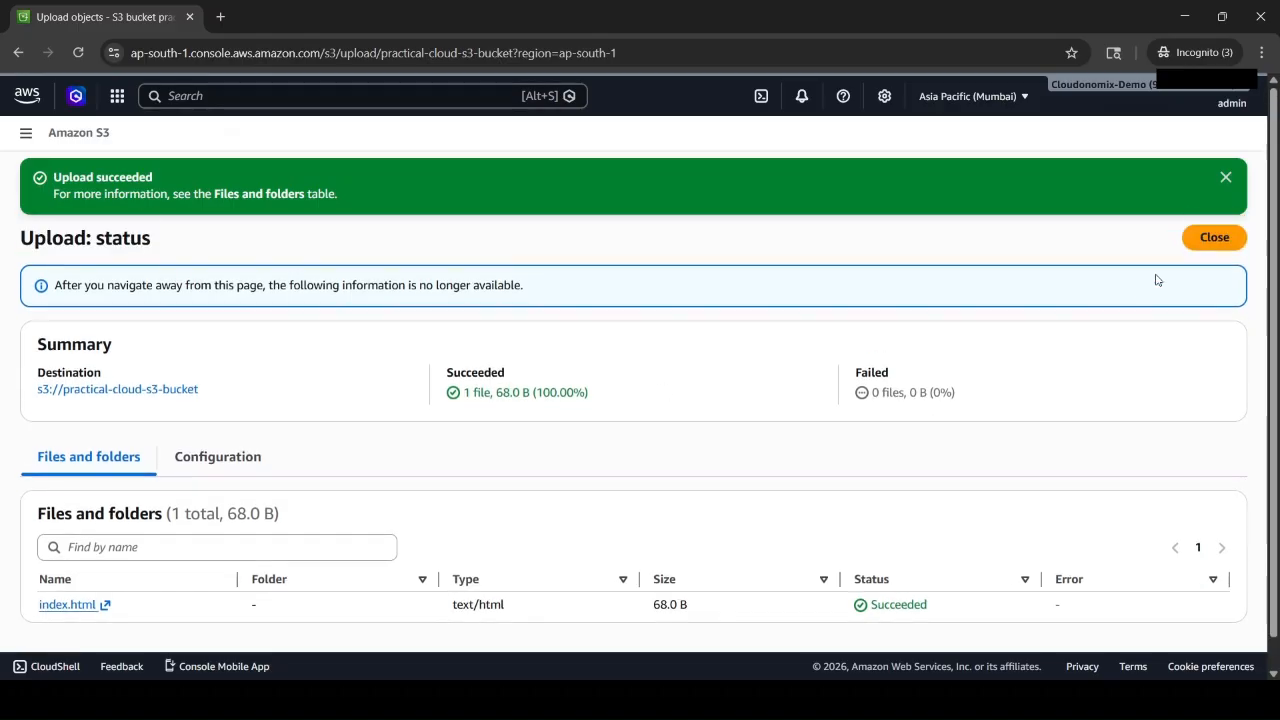
pyautogui.click(1226, 254)
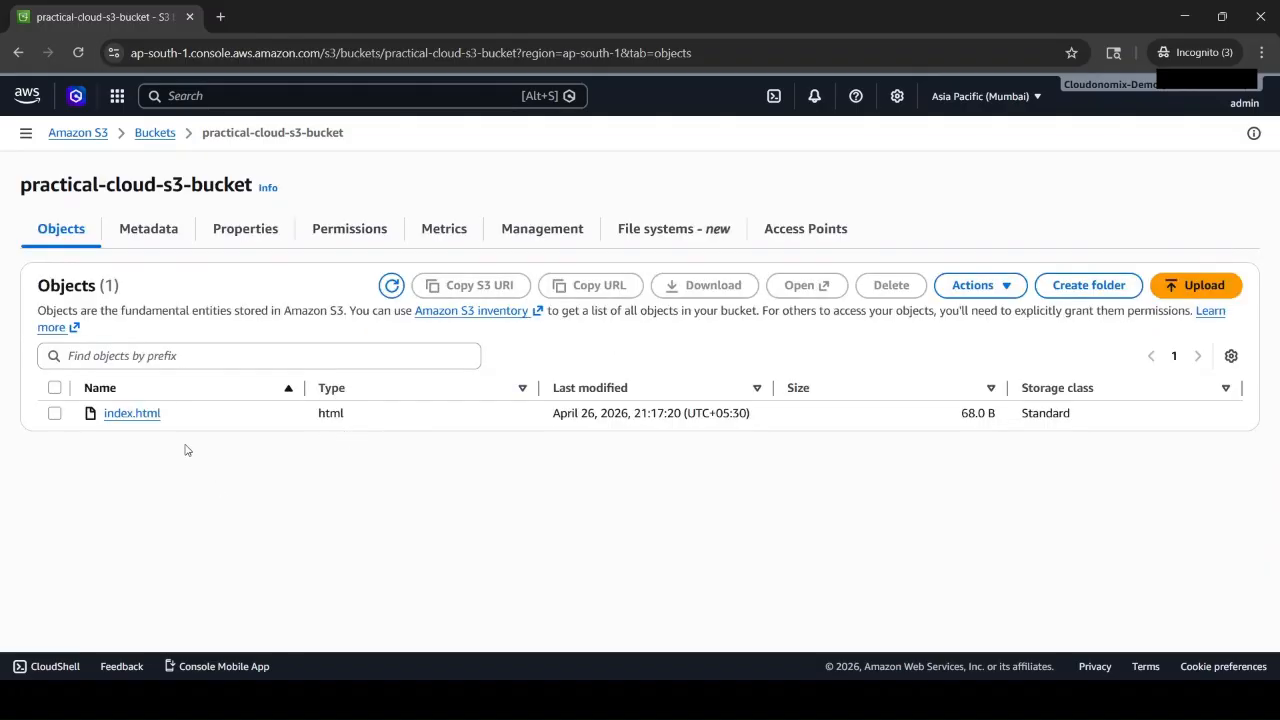
# Open the details of the index.html object and copy its object URL
pyautogui.click(140, 418)
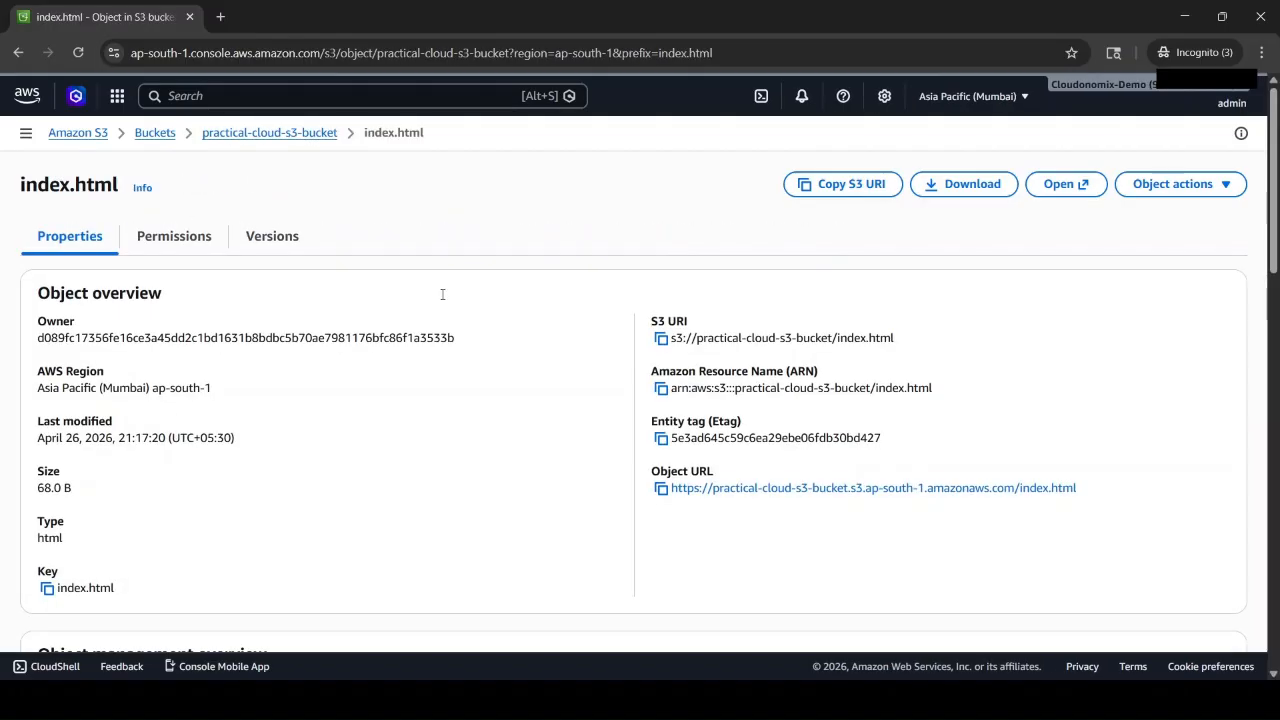
pyautogui.scroll(-2, 589, 377)
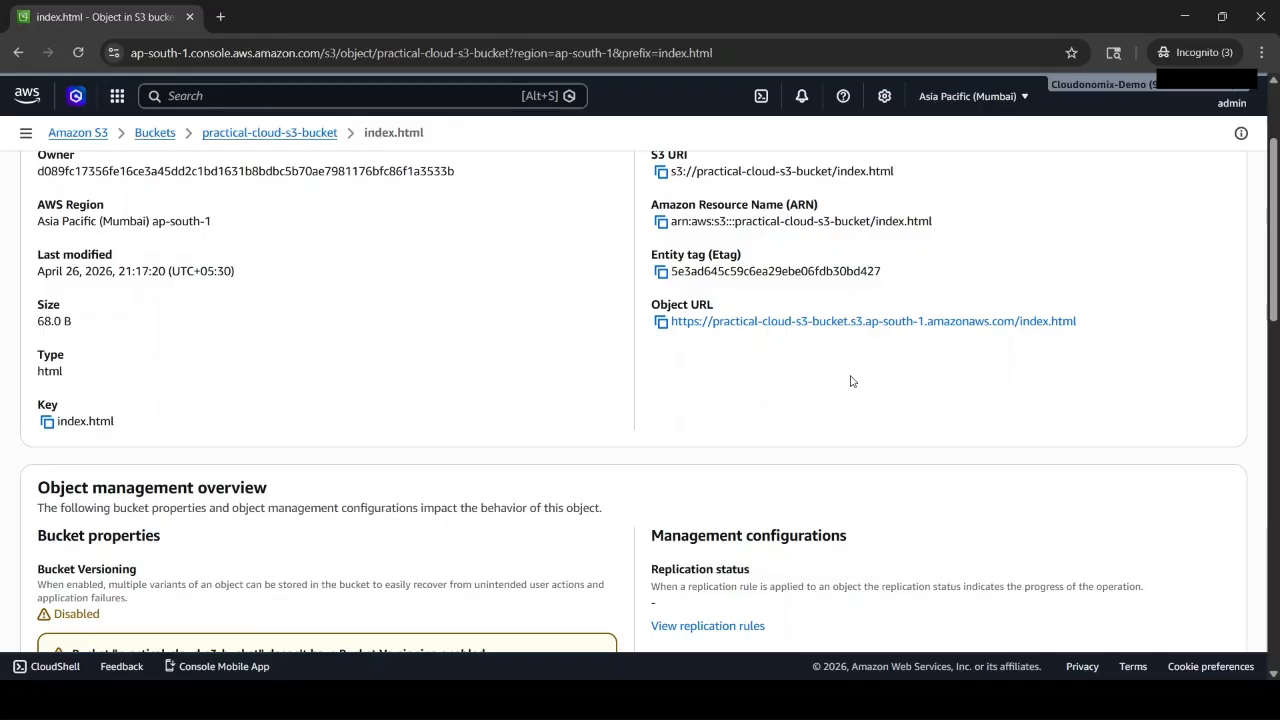
pyautogui.scroll(2, 849, 380)
pyautogui.click(661, 489)
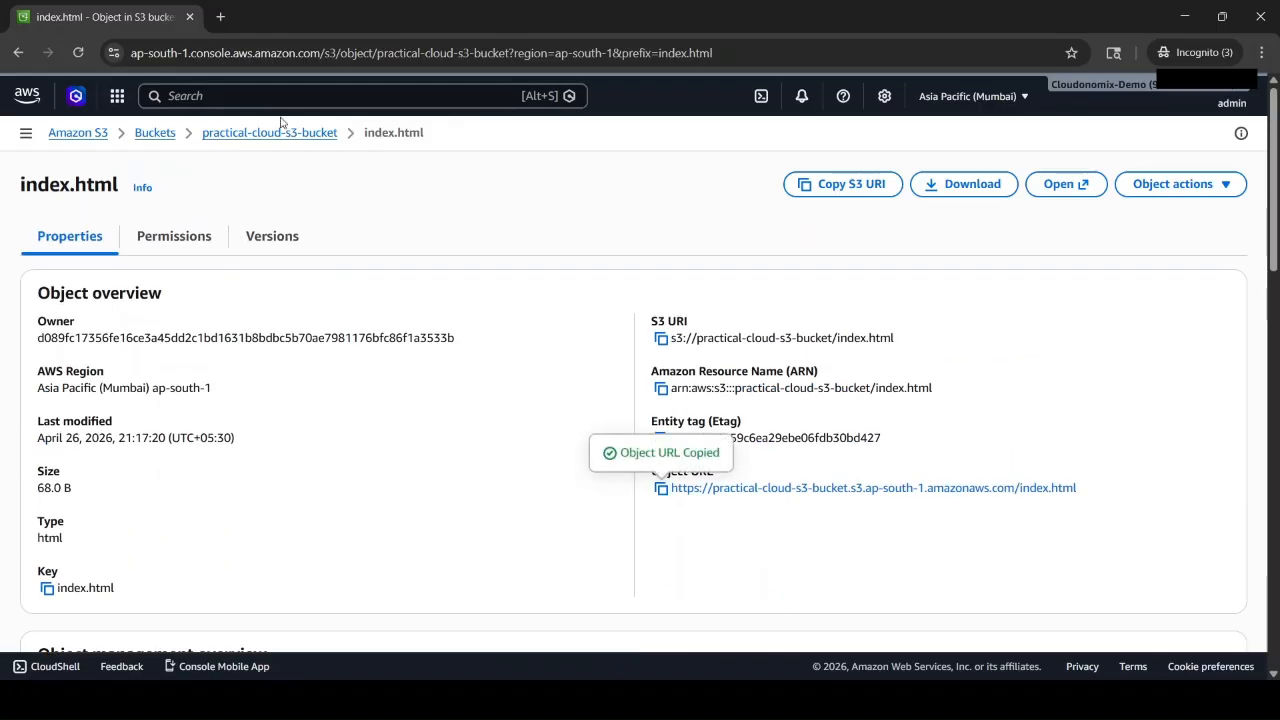
# Test public access to index.html by loading its copied URL in a new browser tab, and return to the object's properties
pyautogui.click(221, 17)
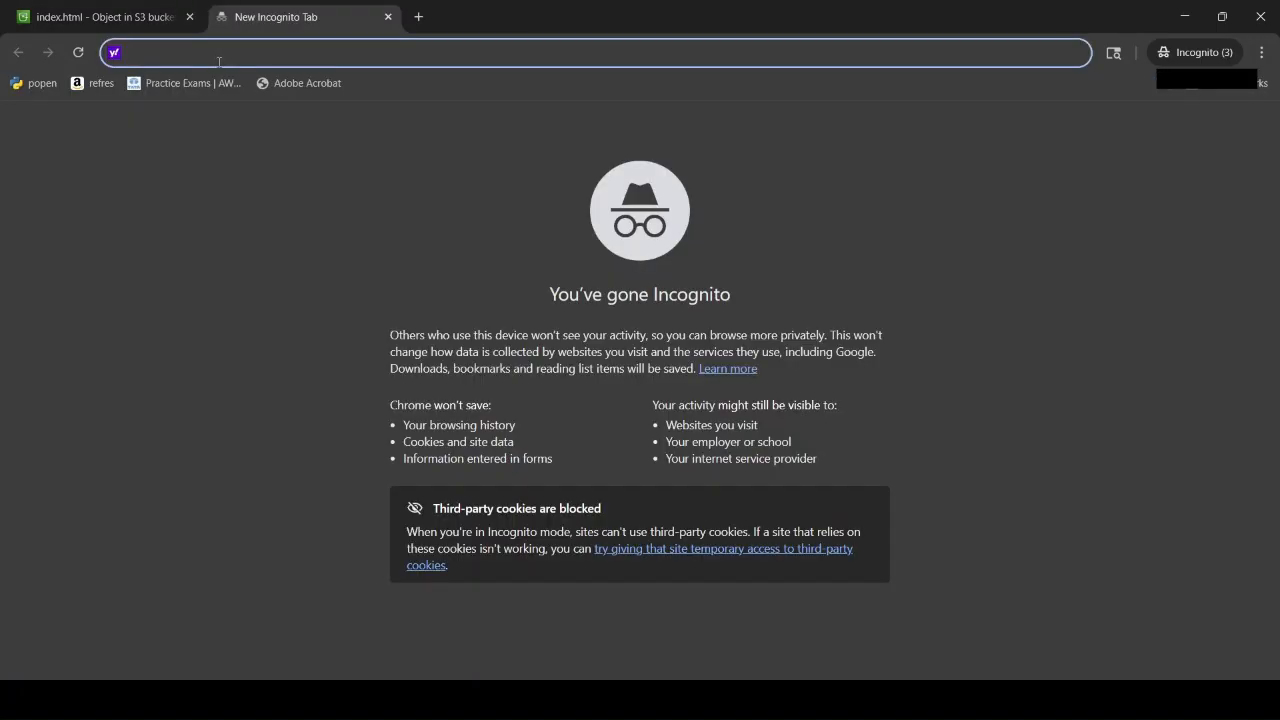
pyautogui.hotkey('ctrl', 'v')
pyautogui.press('Return')
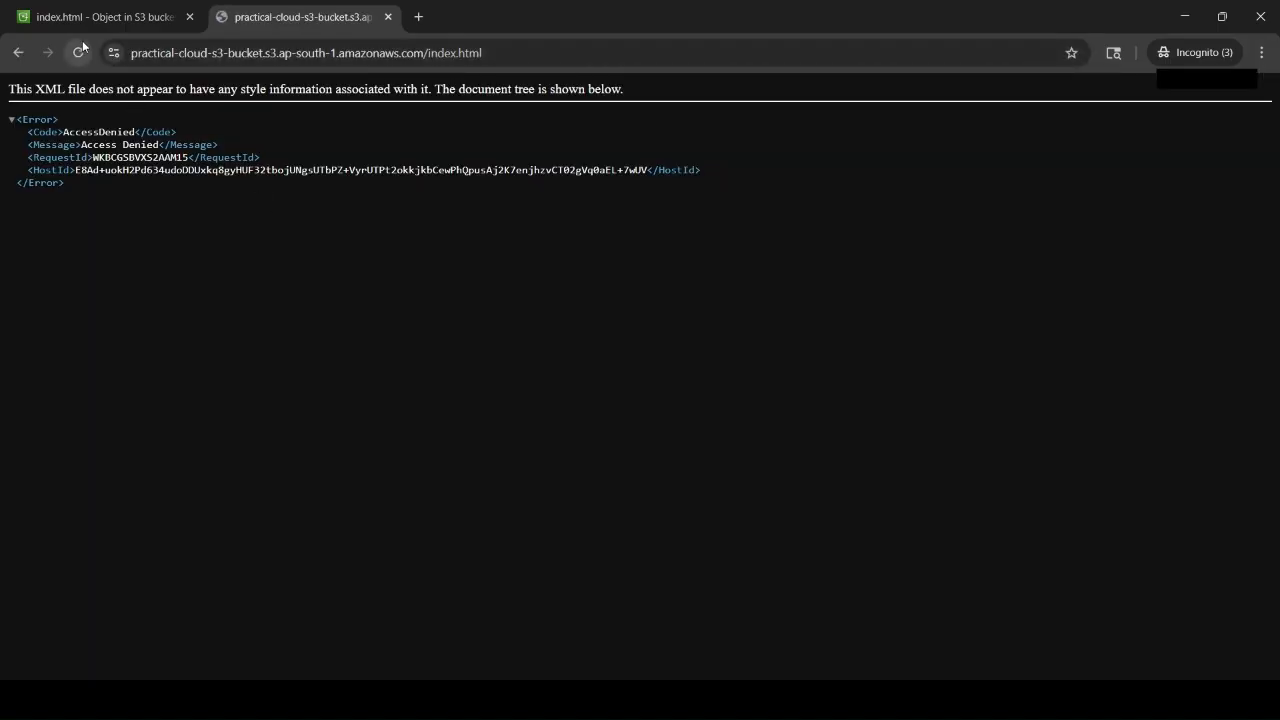
pyautogui.doubleClick(100, 131)
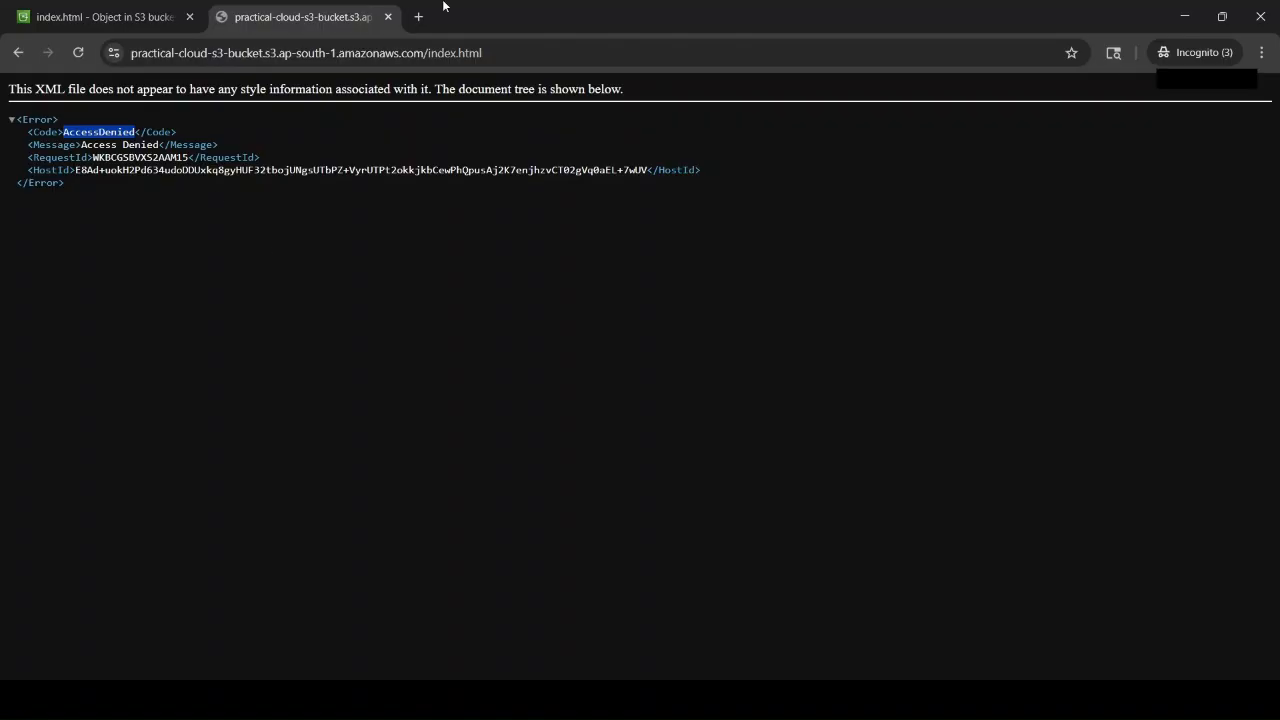
pyautogui.click(388, 17)
pyautogui.scroll(-2, 471, 333)
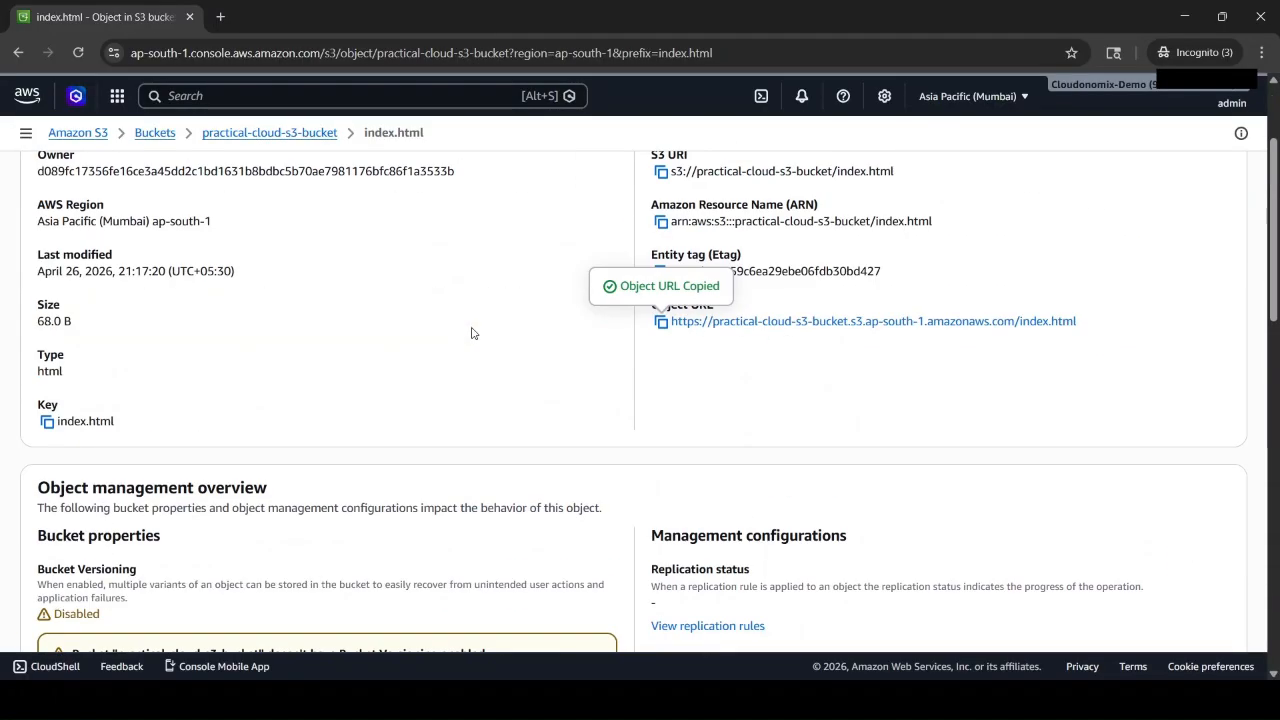
pyautogui.scroll(2, 471, 333)
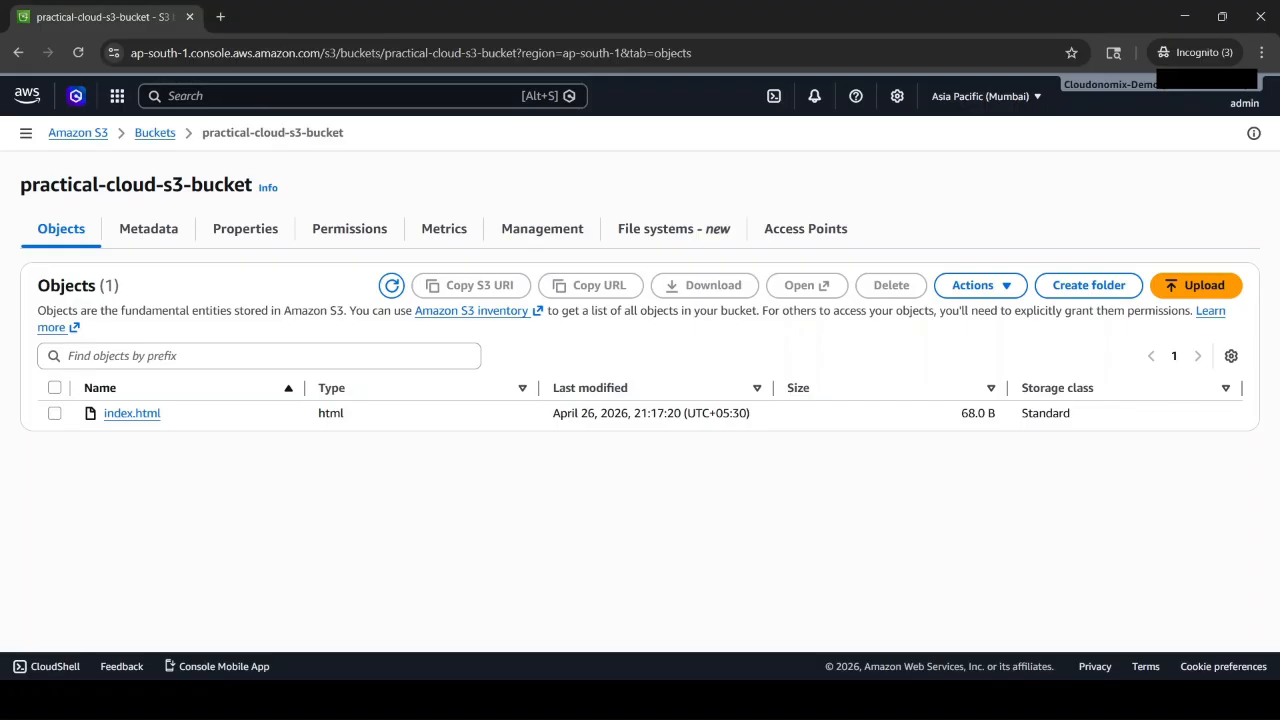
# Start another upload to practical-cloud-s3-bucket and check the permissions options for it
pyautogui.click(1196, 285)
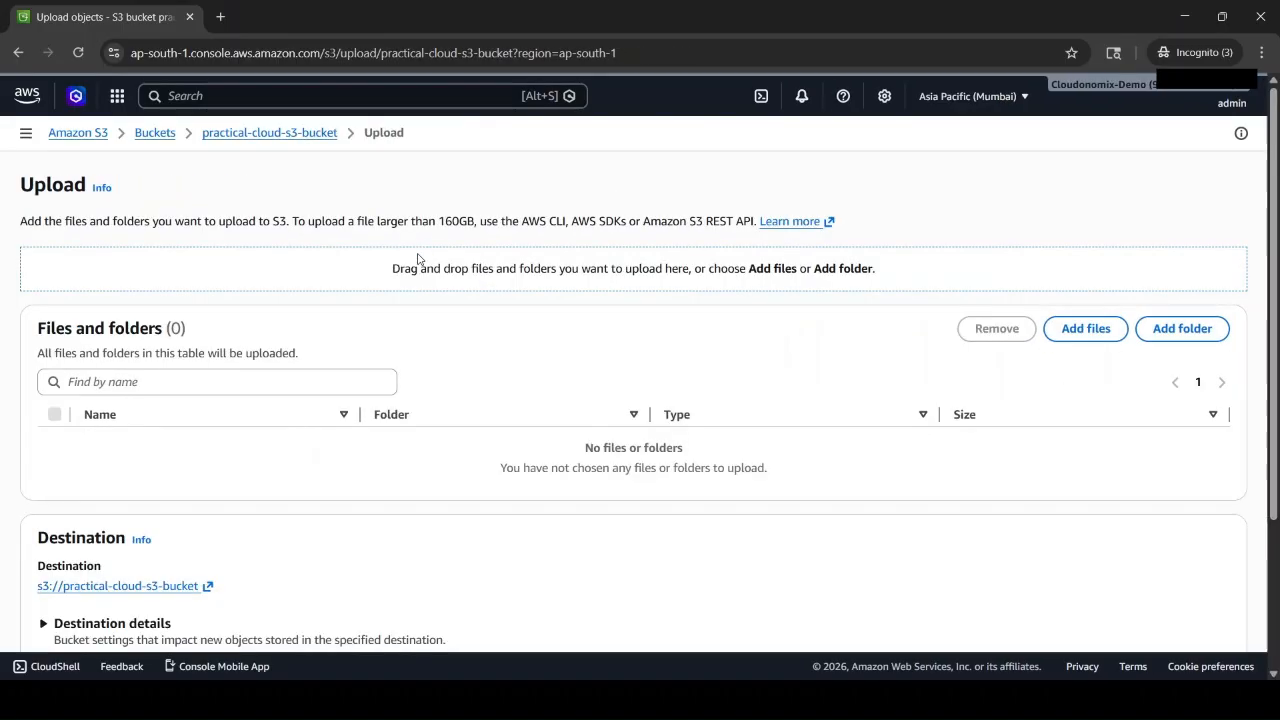
pyautogui.scroll(-1, 534, 338)
pyautogui.scroll(-2, 540, 345)
pyautogui.scroll(3, 549, 351)
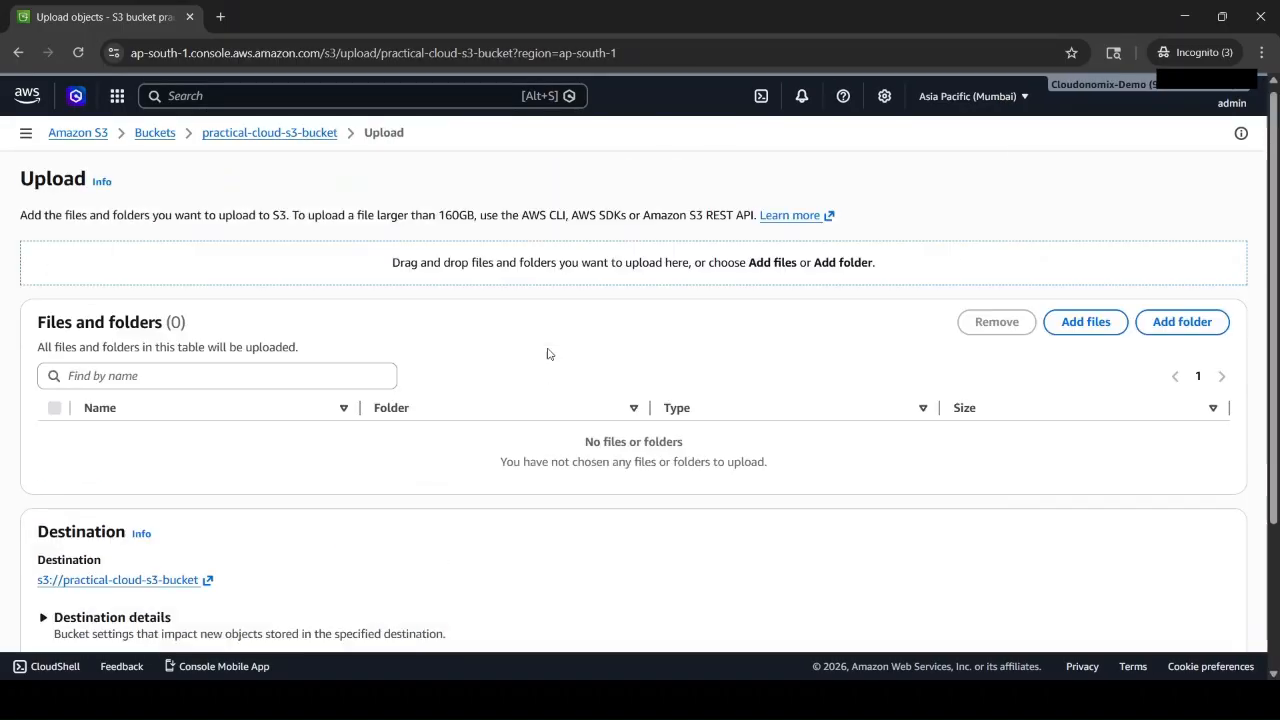
pyautogui.scroll(-3, 623, 386)
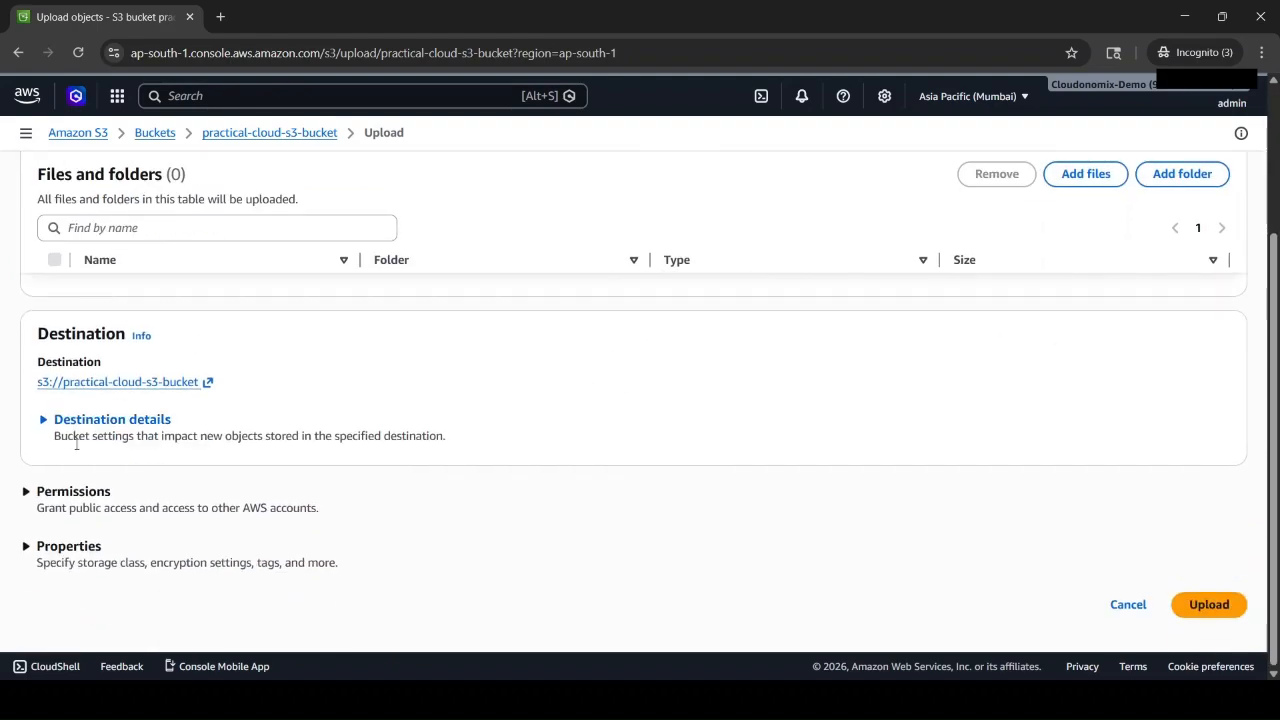
pyautogui.click(40, 491)
pyautogui.scroll(-1, 428, 450)
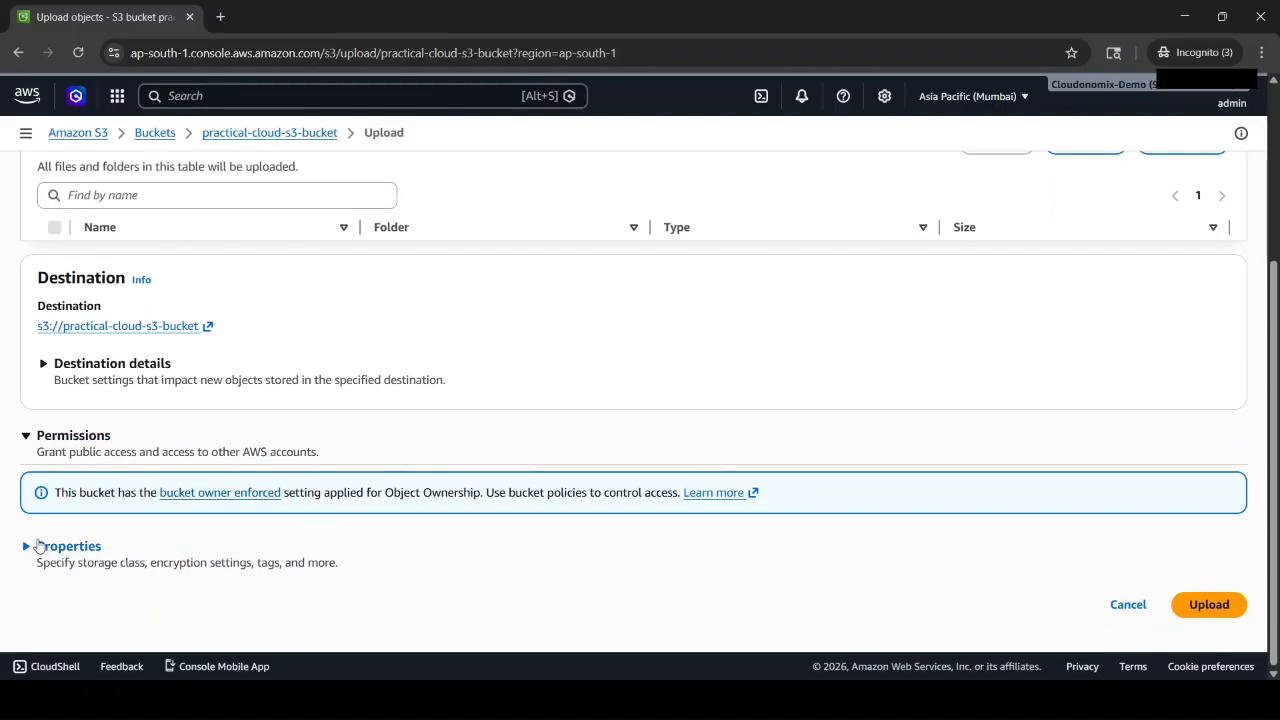
# Examine the storage classes offered in the upload's properties, including their intended use, minimum storage duration and retrieval fees
pyautogui.click(36, 545)
pyautogui.scroll(-4, 445, 438)
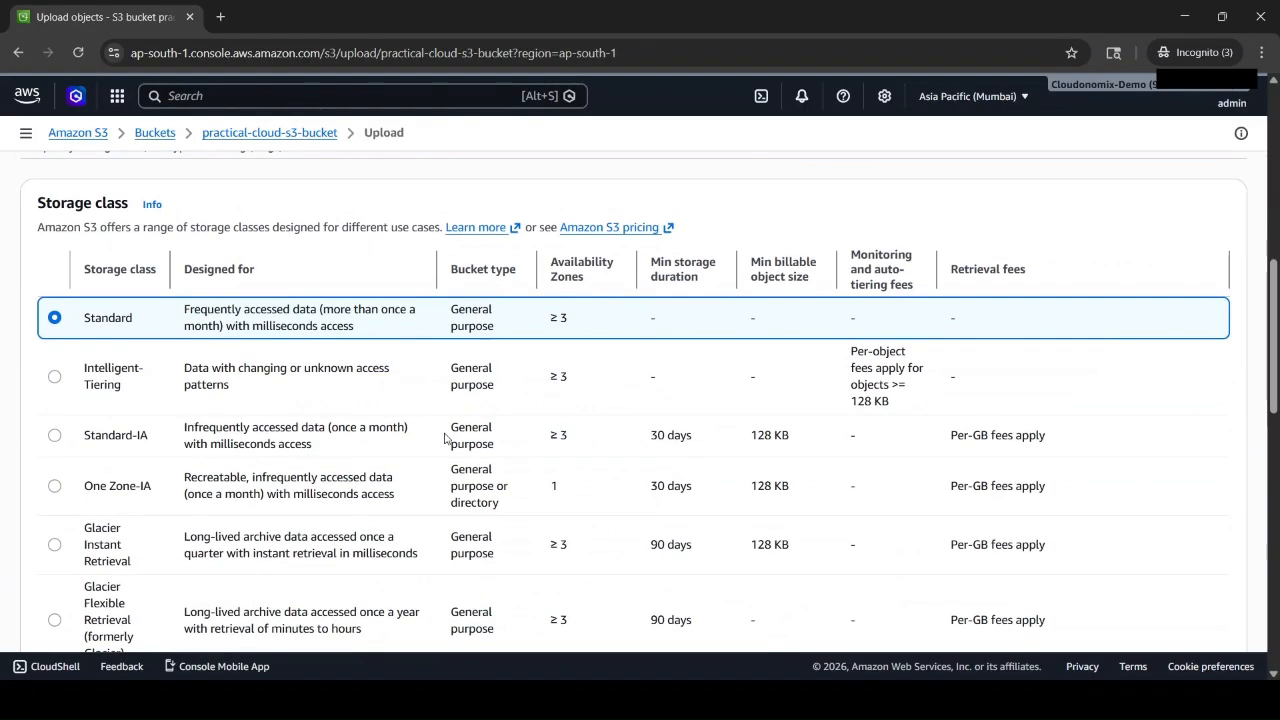
pyautogui.scroll(3, 445, 438)
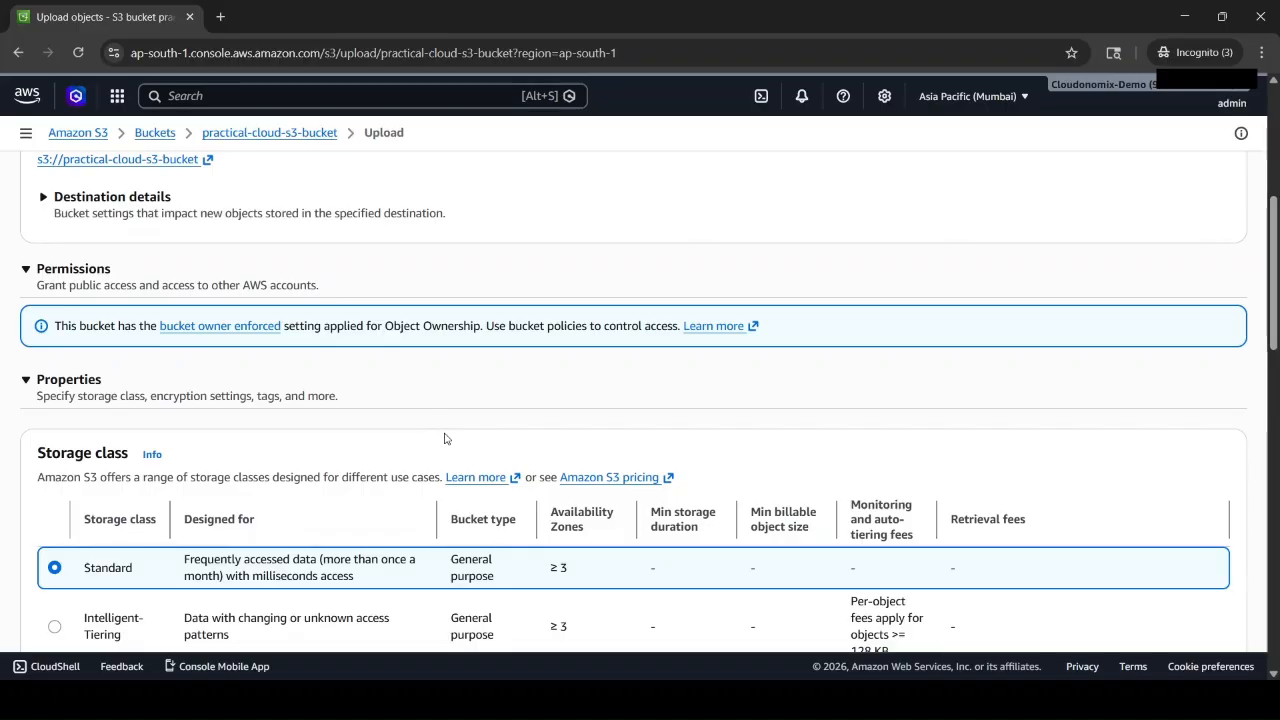
pyautogui.scroll(-3, 445, 438)
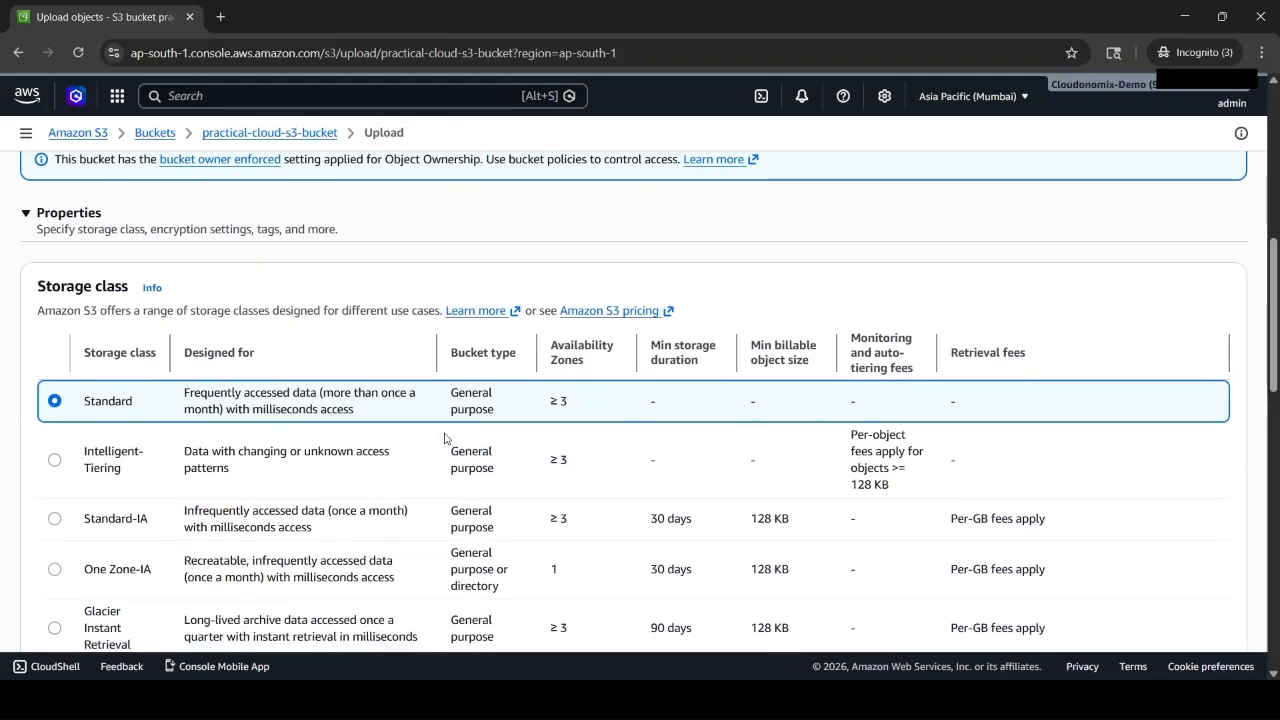
# Leave the upload without adding files and open the details of the index.html object in practical-cloud-s3-bucket
pyautogui.scroll(-5, 445, 438)
pyautogui.scroll(4, 445, 438)
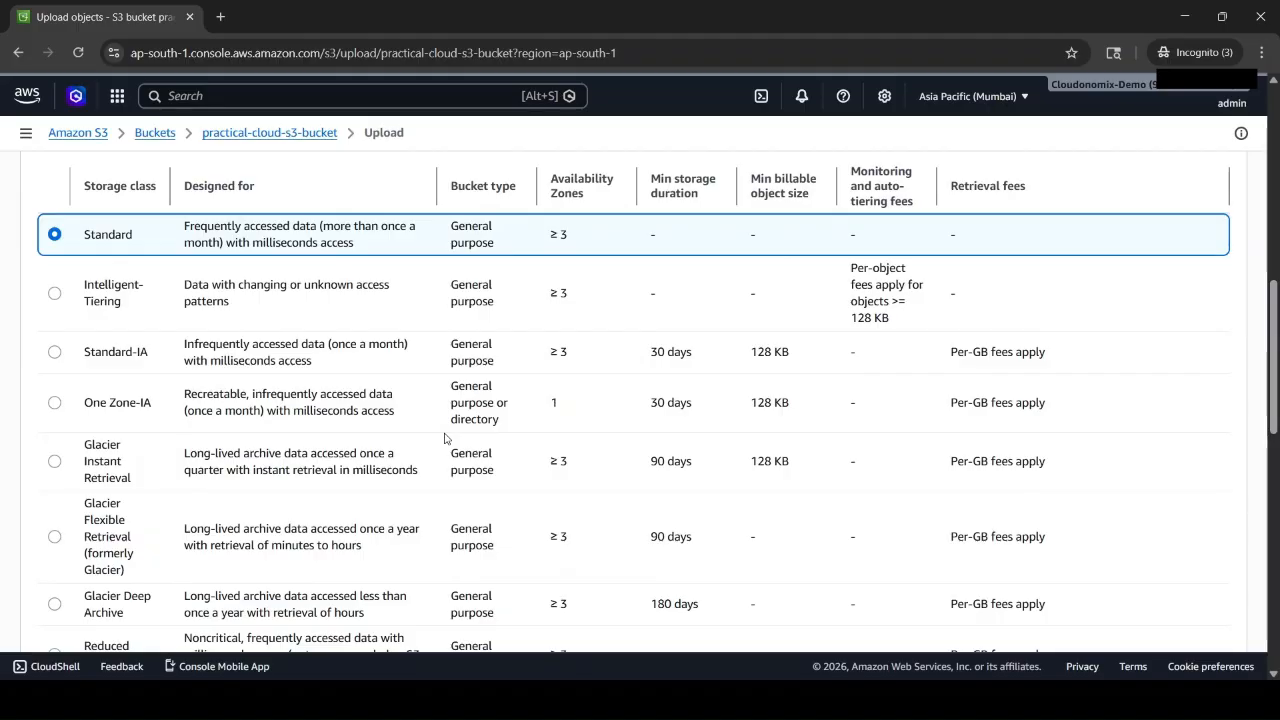
pyautogui.scroll(10, 285, 425)
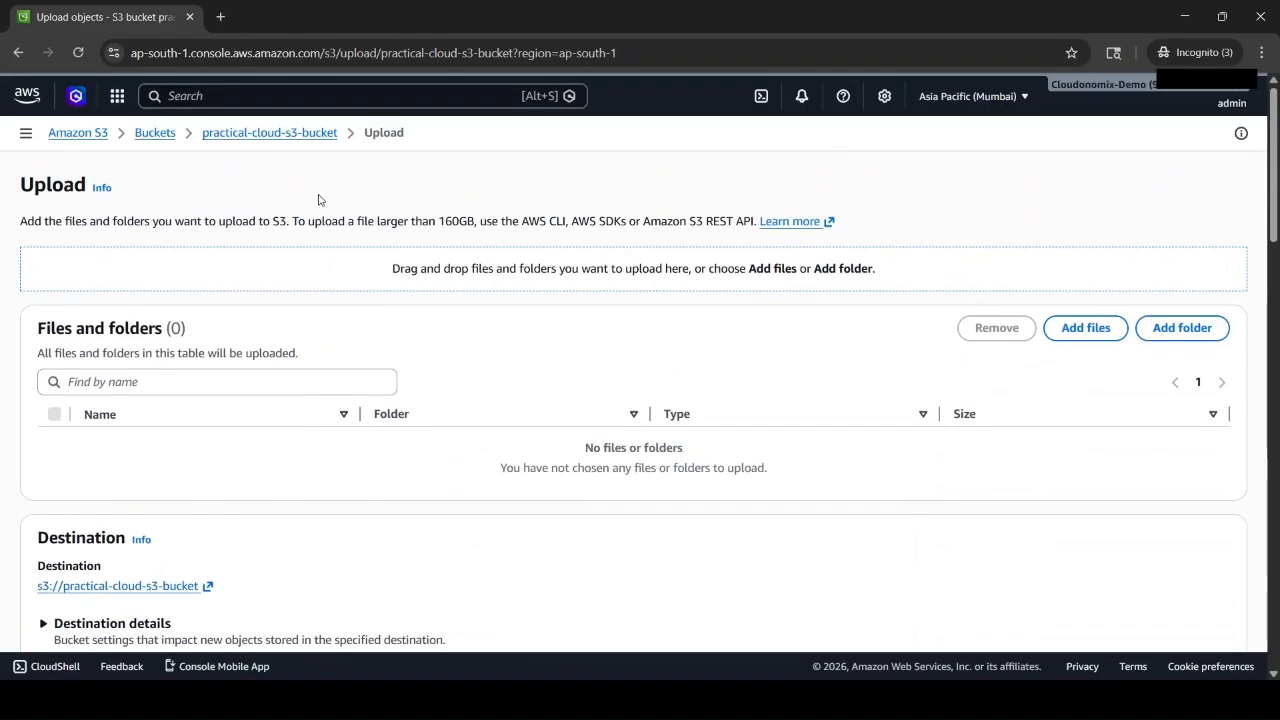
pyautogui.click(304, 137)
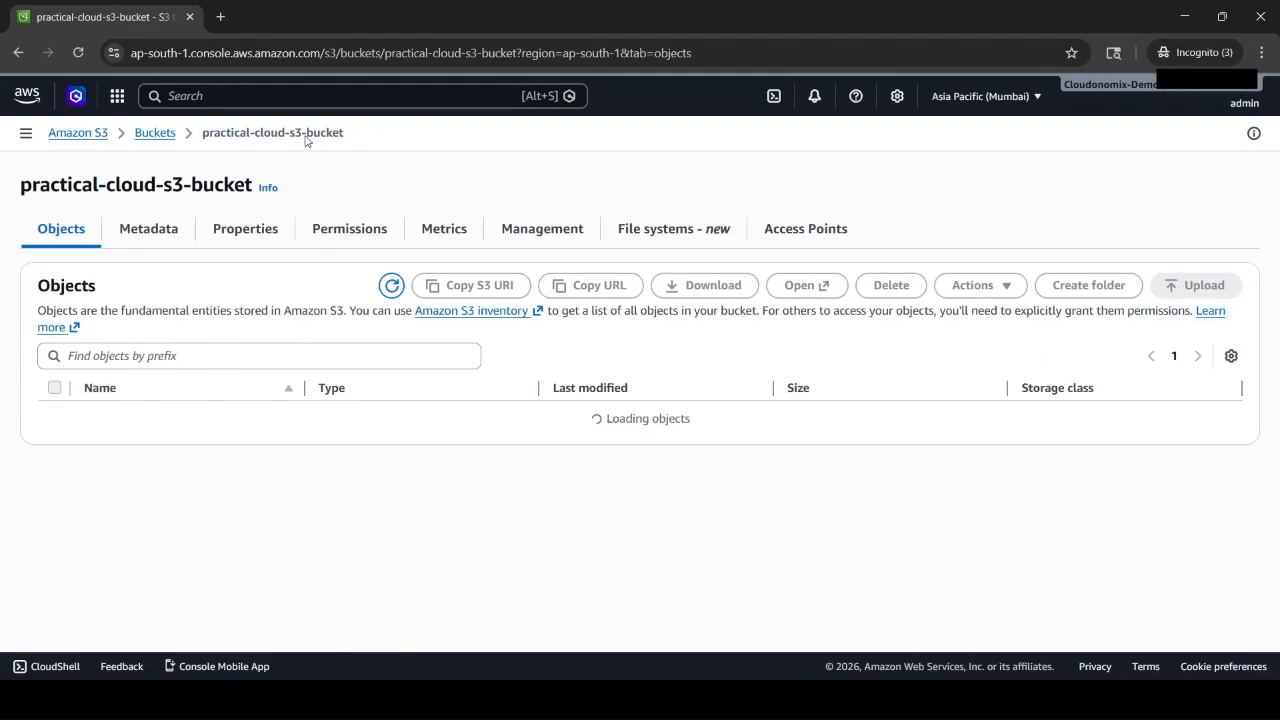
pyautogui.click(140, 418)
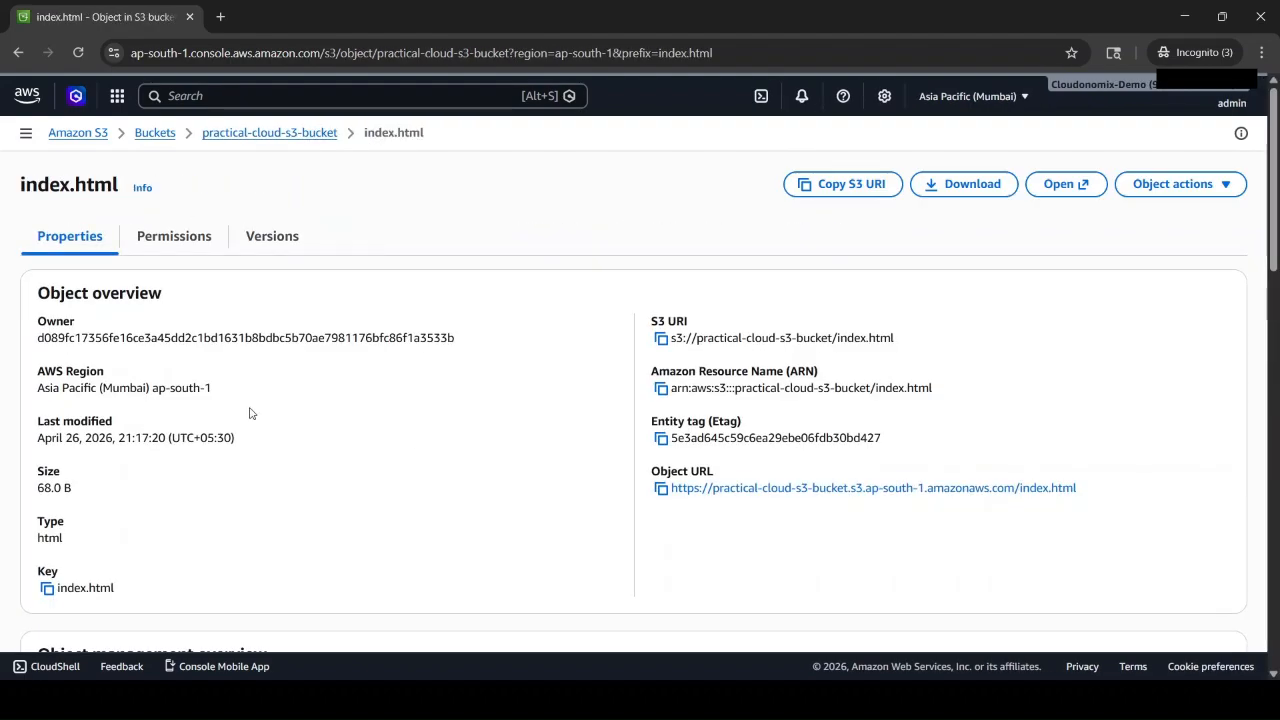
# Open the storage class of index.html for editing and review the classes available for the existing object
pyautogui.scroll(-6, 488, 344)
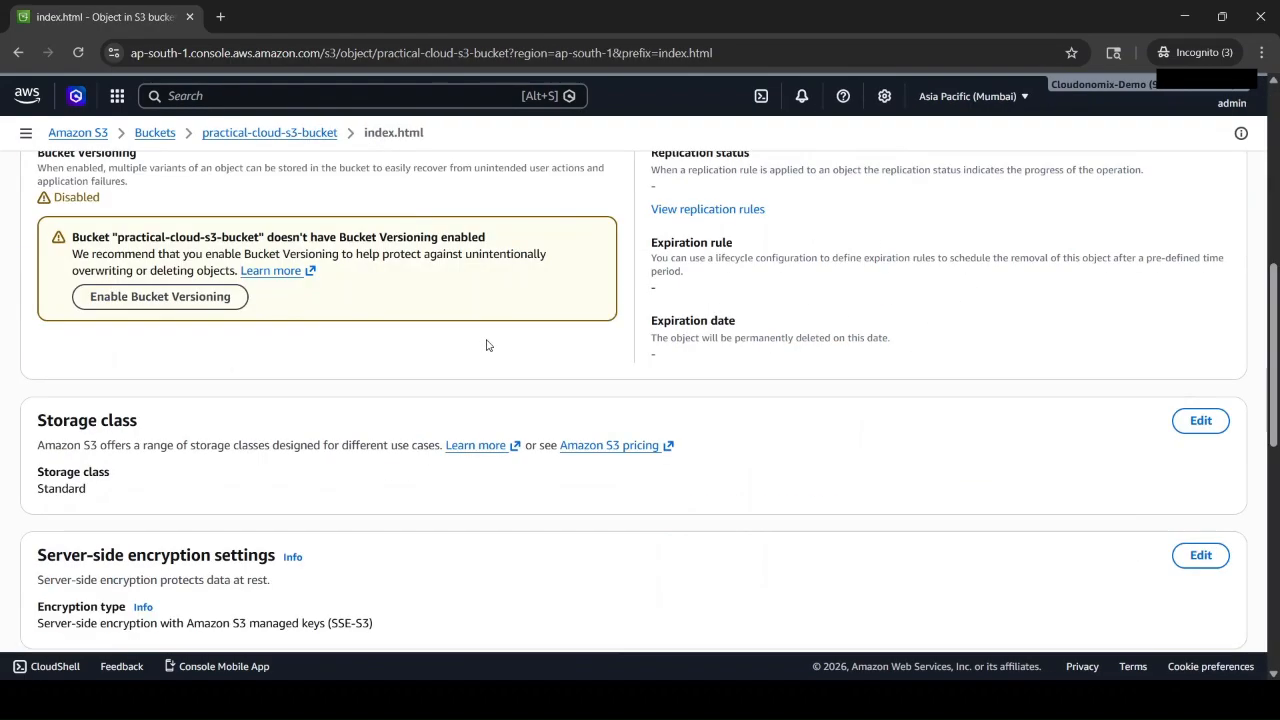
pyautogui.scroll(7, 400, 330)
pyautogui.scroll(-7, 330, 466)
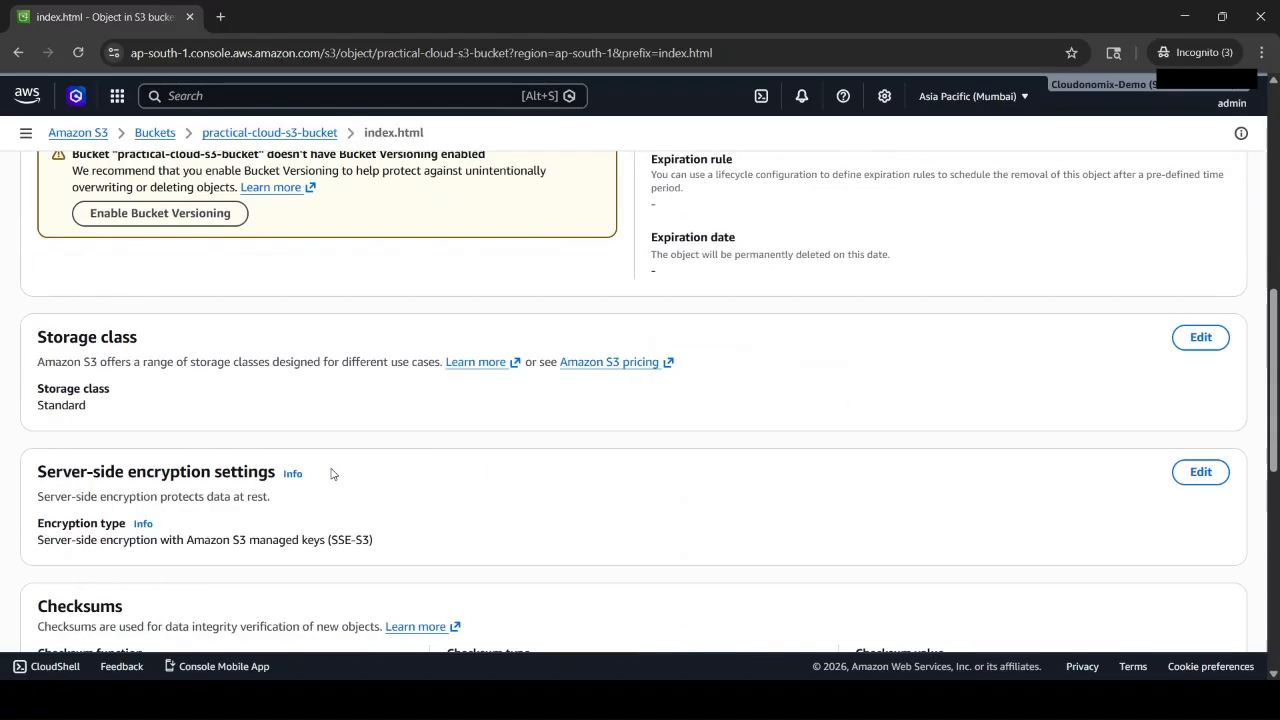
pyautogui.click(1198, 339)
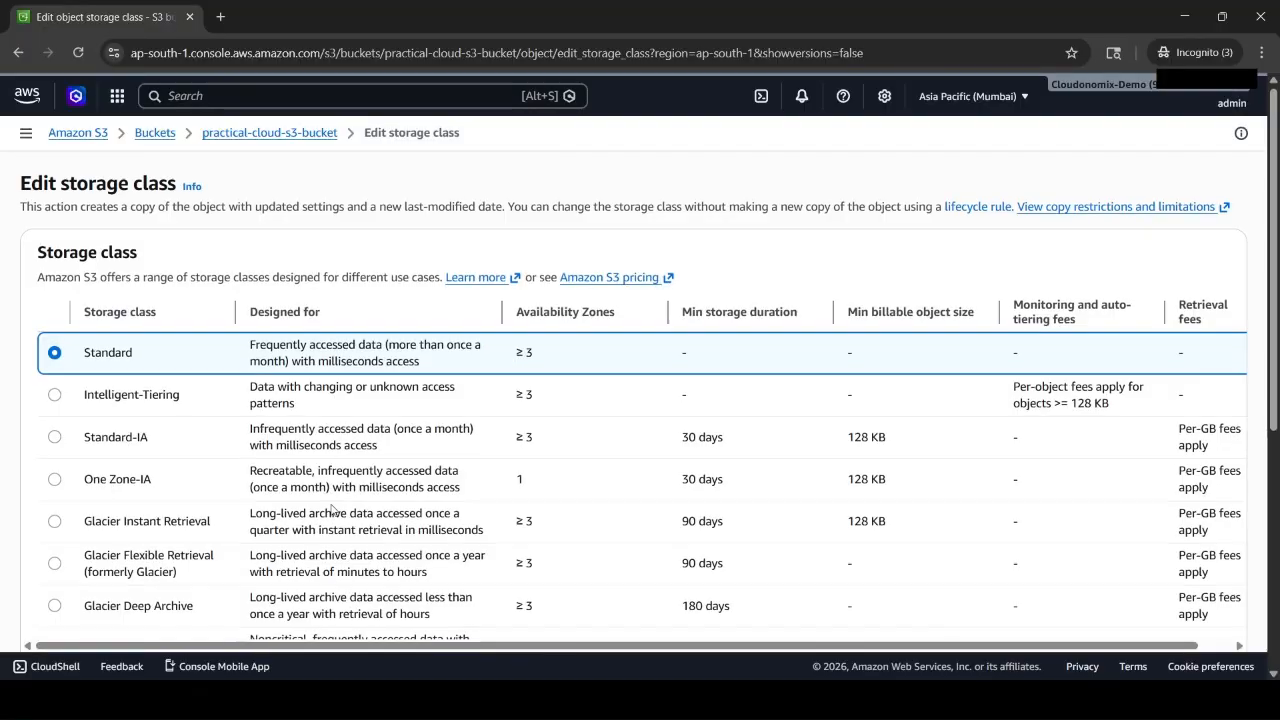
pyautogui.scroll(-4, 330, 510)
pyautogui.scroll(3, 330, 510)
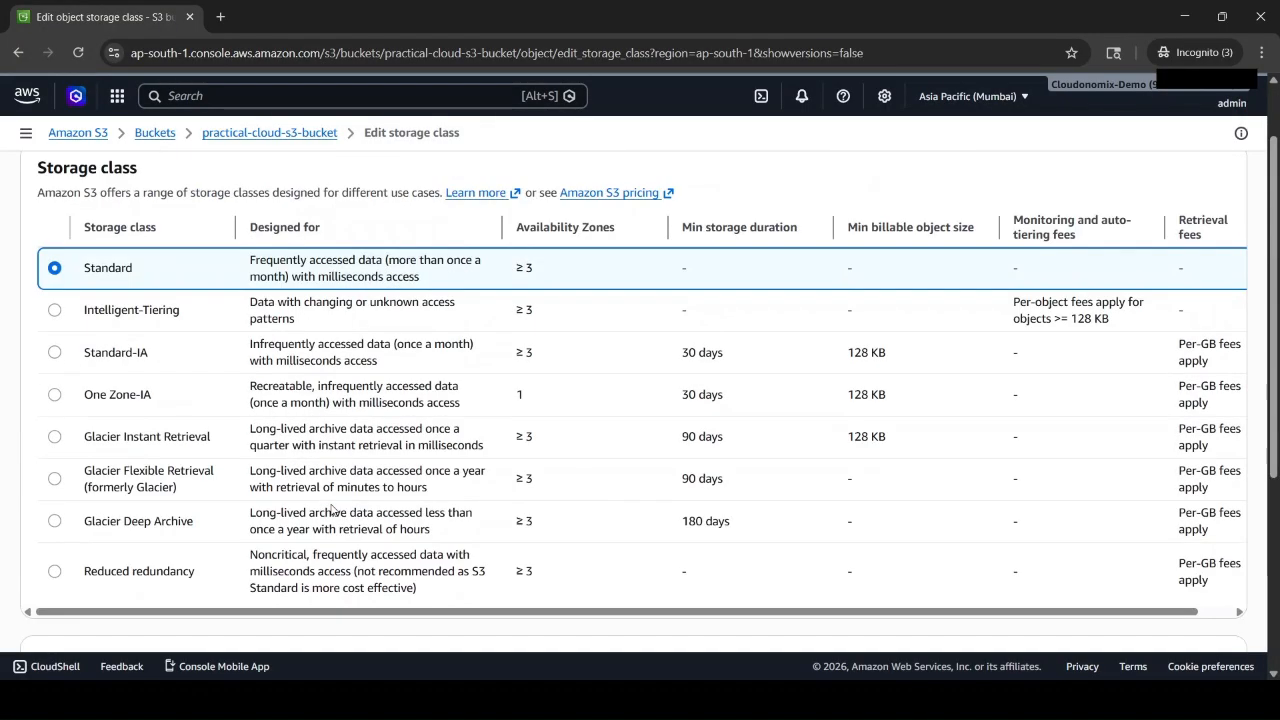